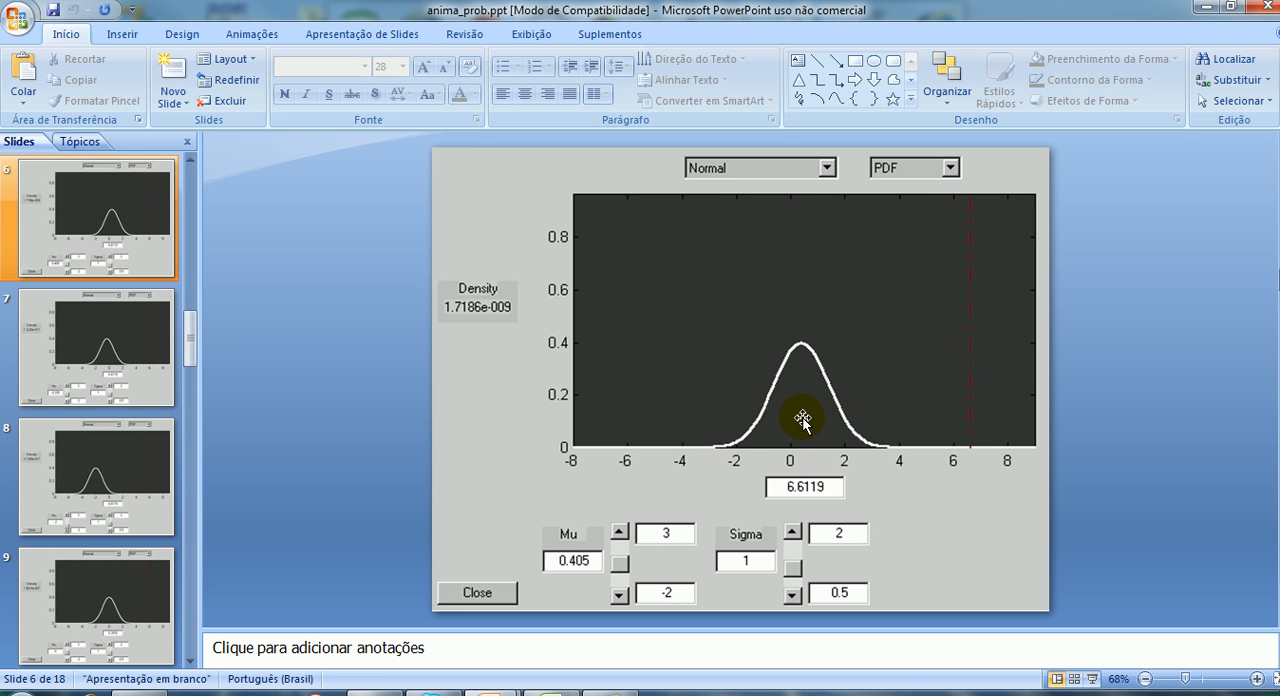
scroll(803, 420, up, 2)
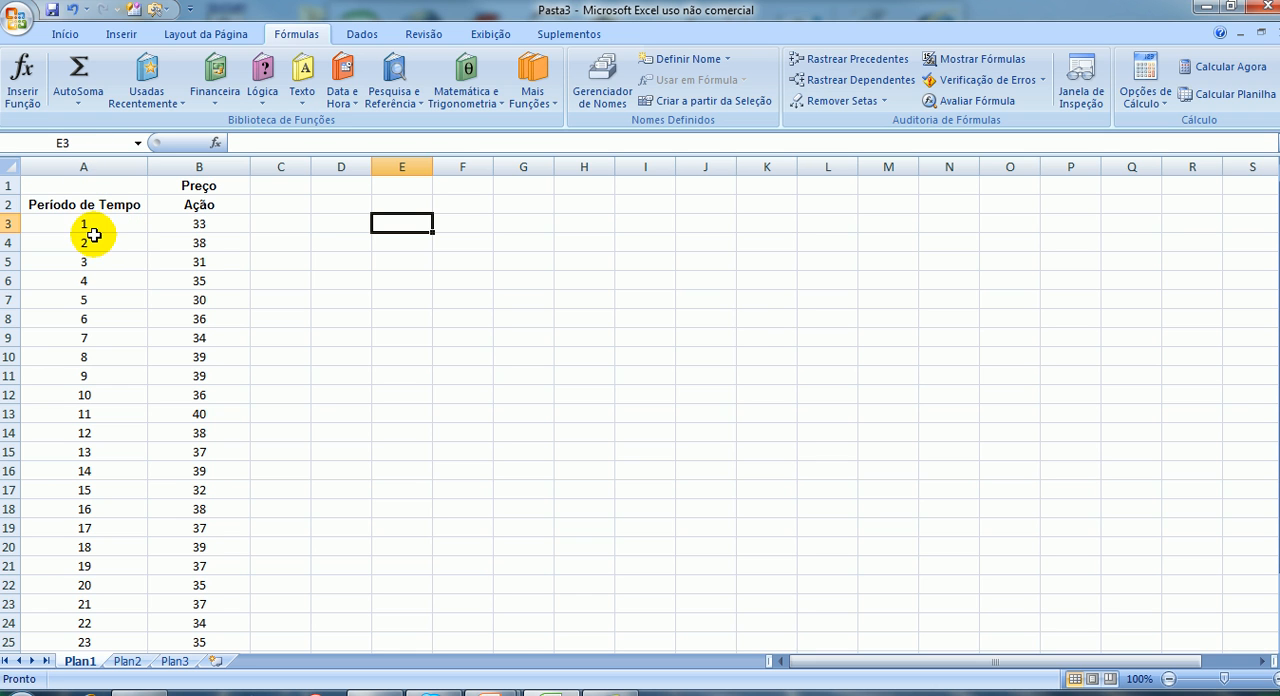
Switch to the Pasta3 workbook in Excel and examine the time periods and share prices in columns A and B.
click(93, 224)
scroll(90, 260, down, 4)
click(102, 450)
click(96, 430)
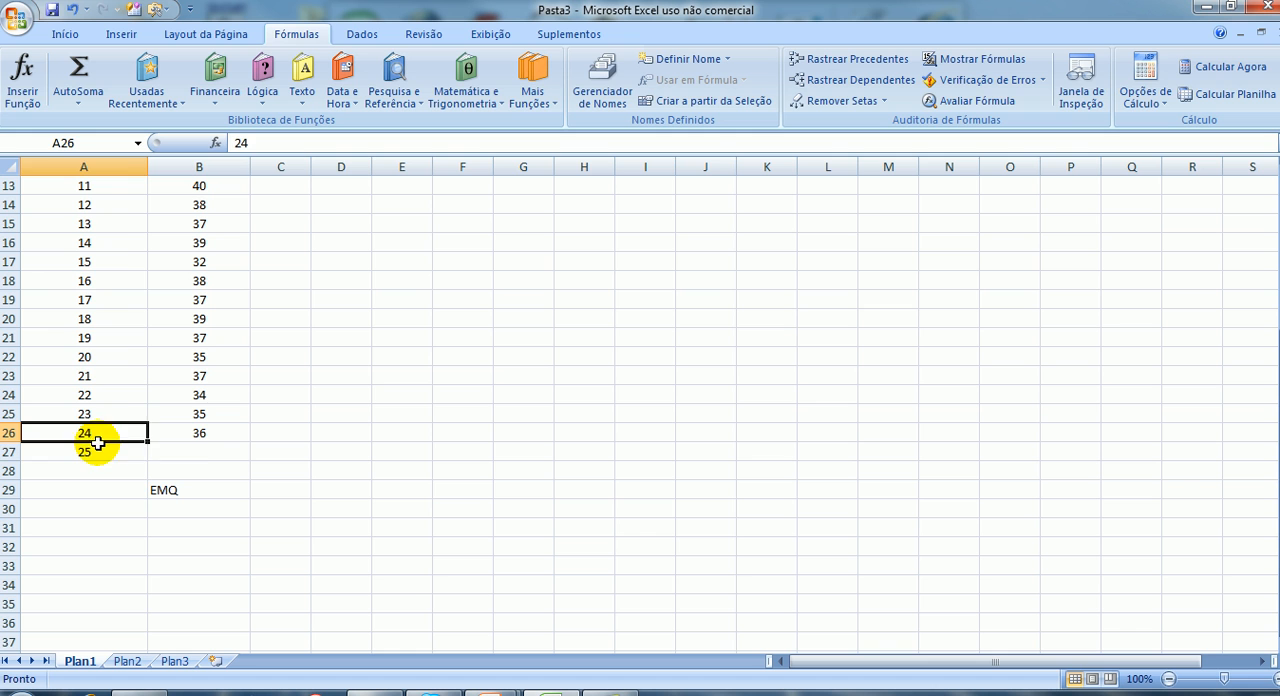
click(199, 455)
scroll(190, 435, up, 4)
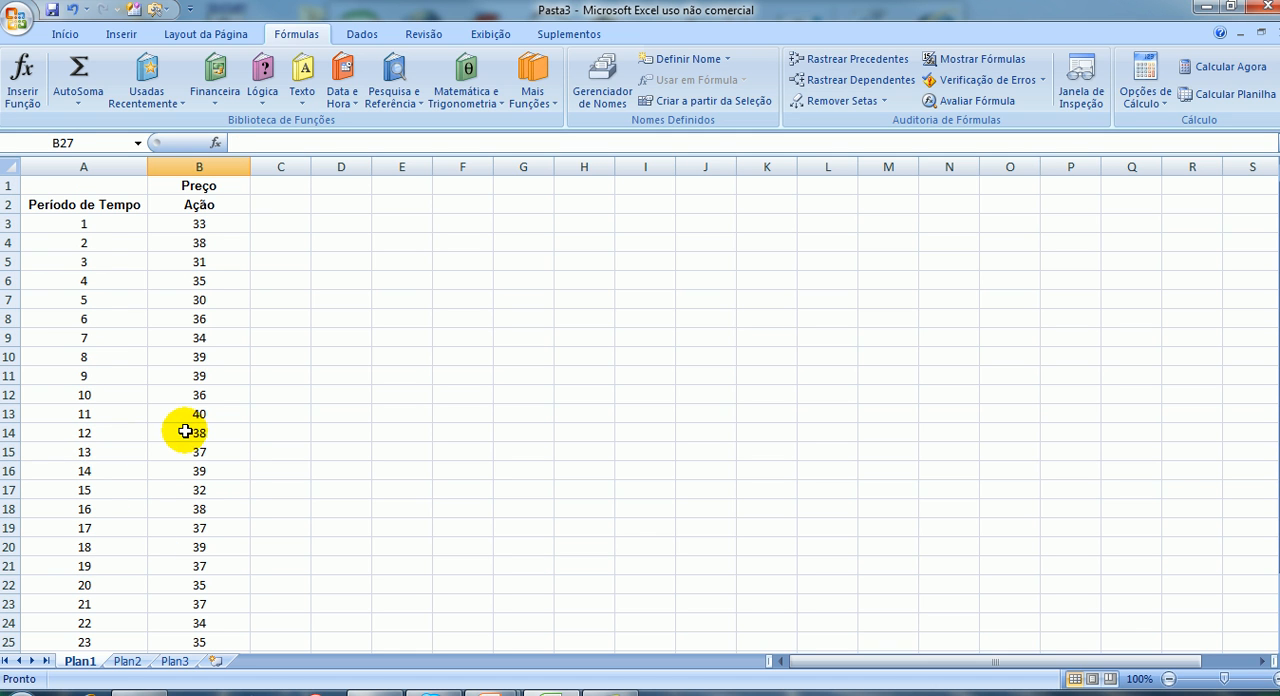
click(201, 246)
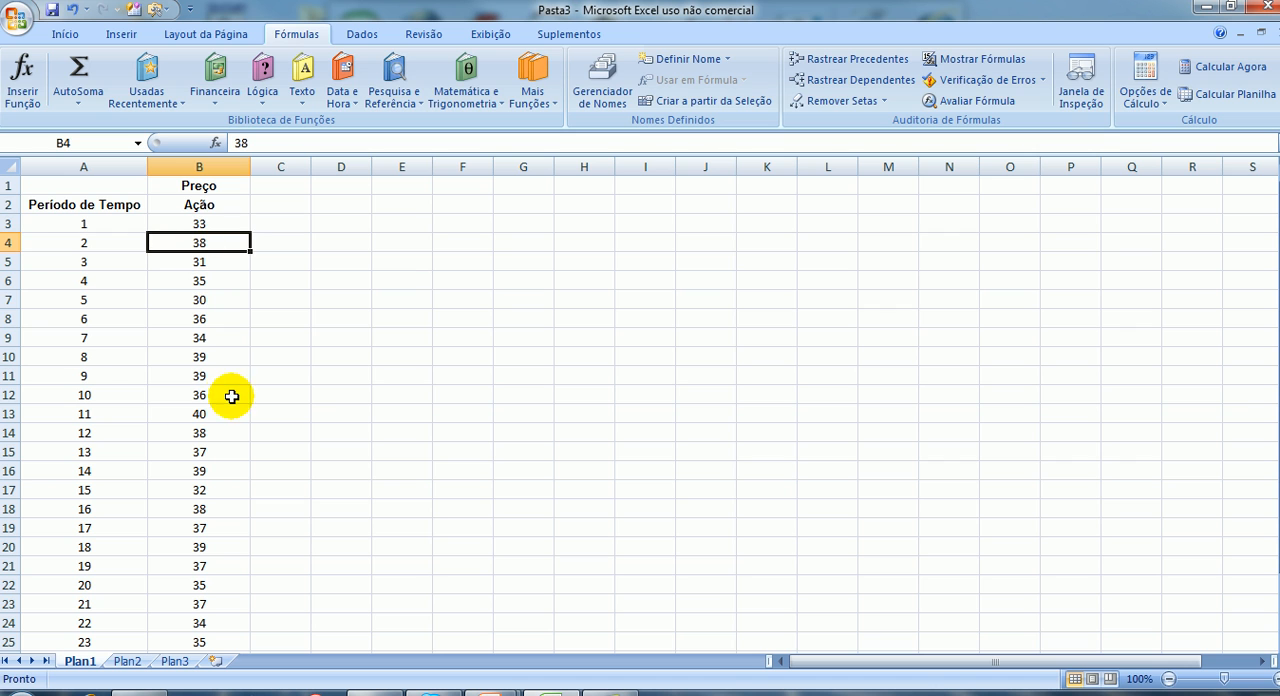
click(210, 225)
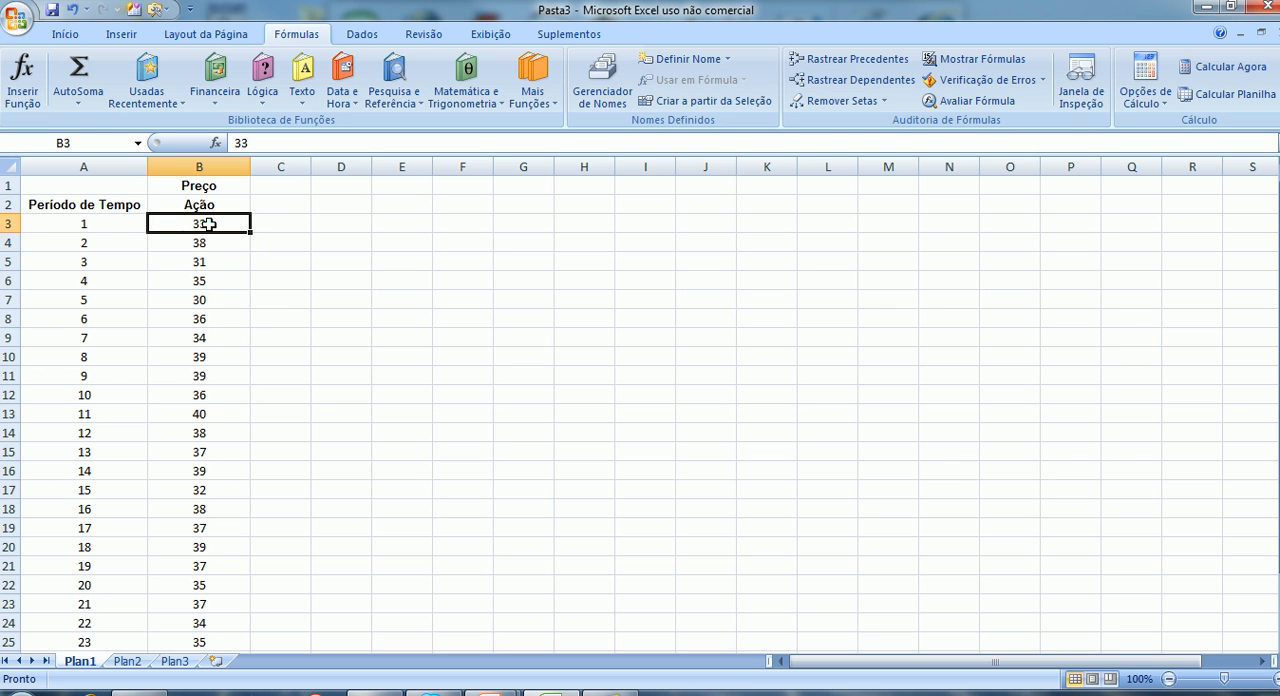
click(206, 246)
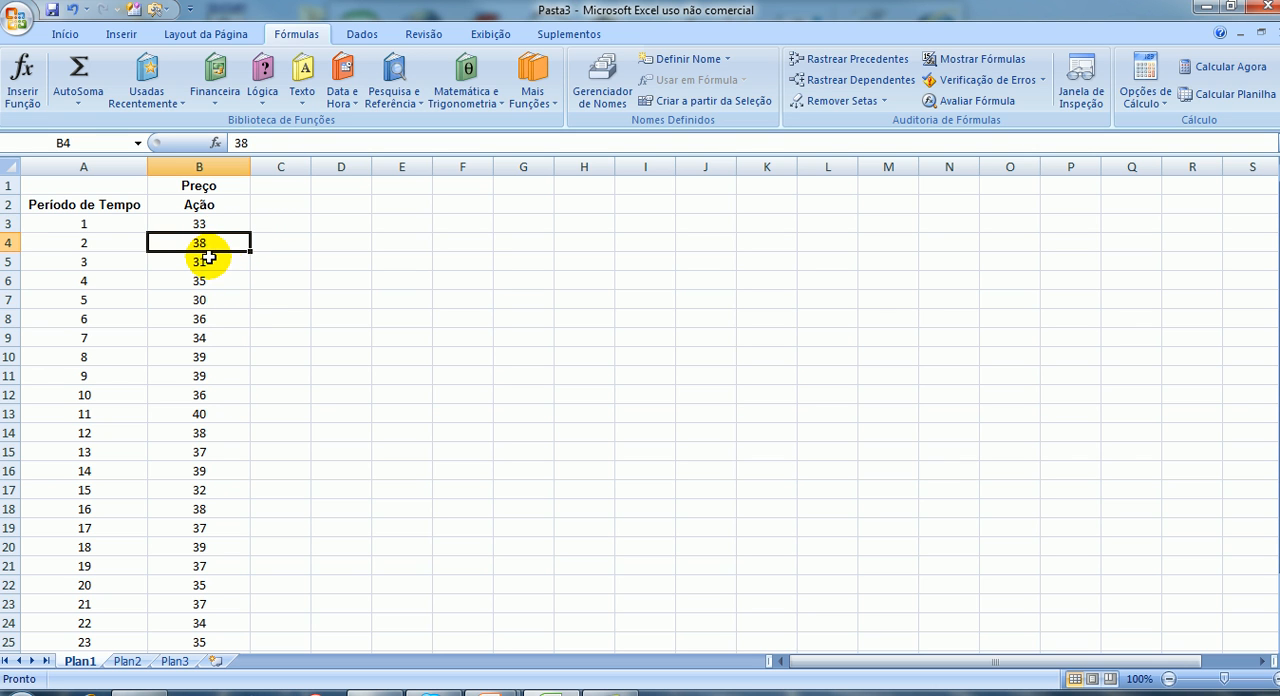
Insert a MÉDIA function in cell C5 that averages the first two prices, B3:B4.
click(284, 266)
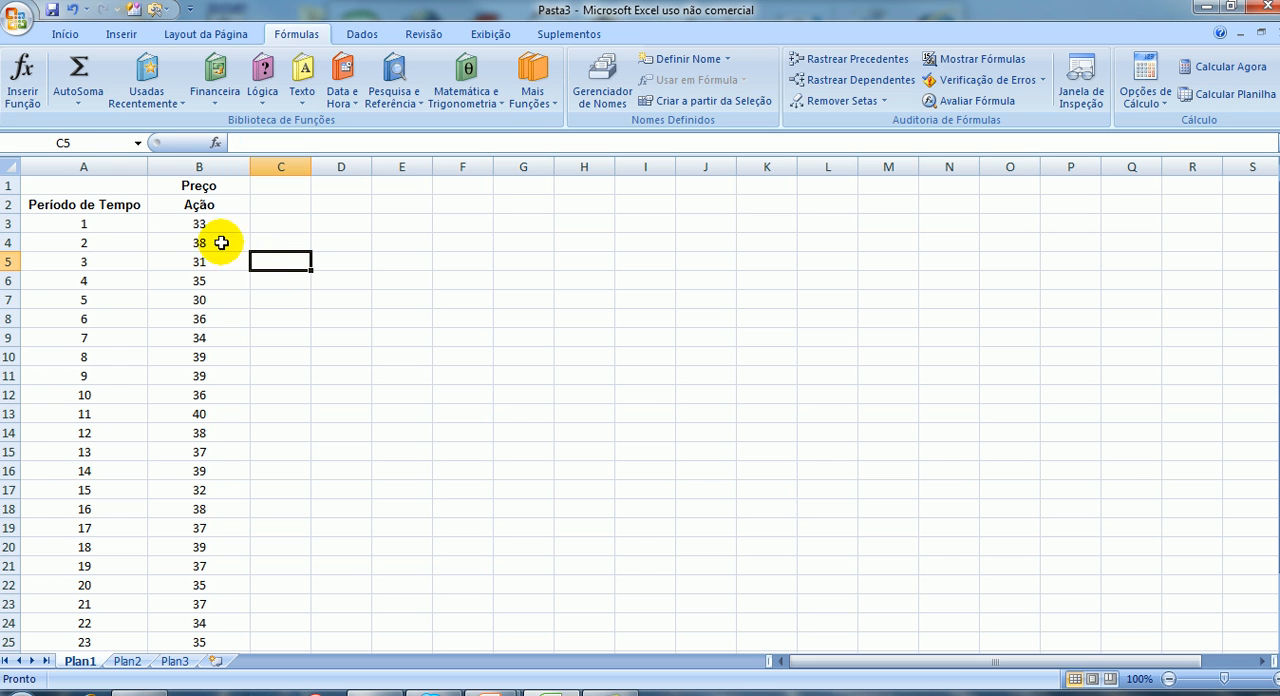
click(15, 102)
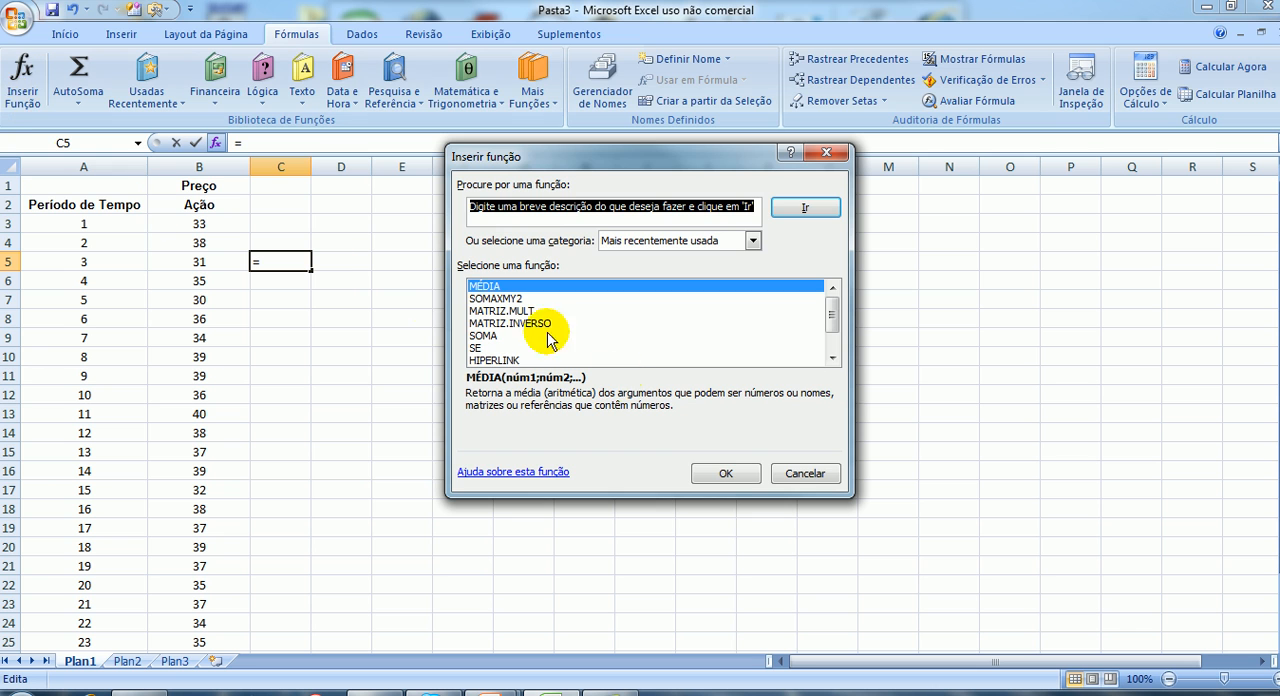
click(717, 475)
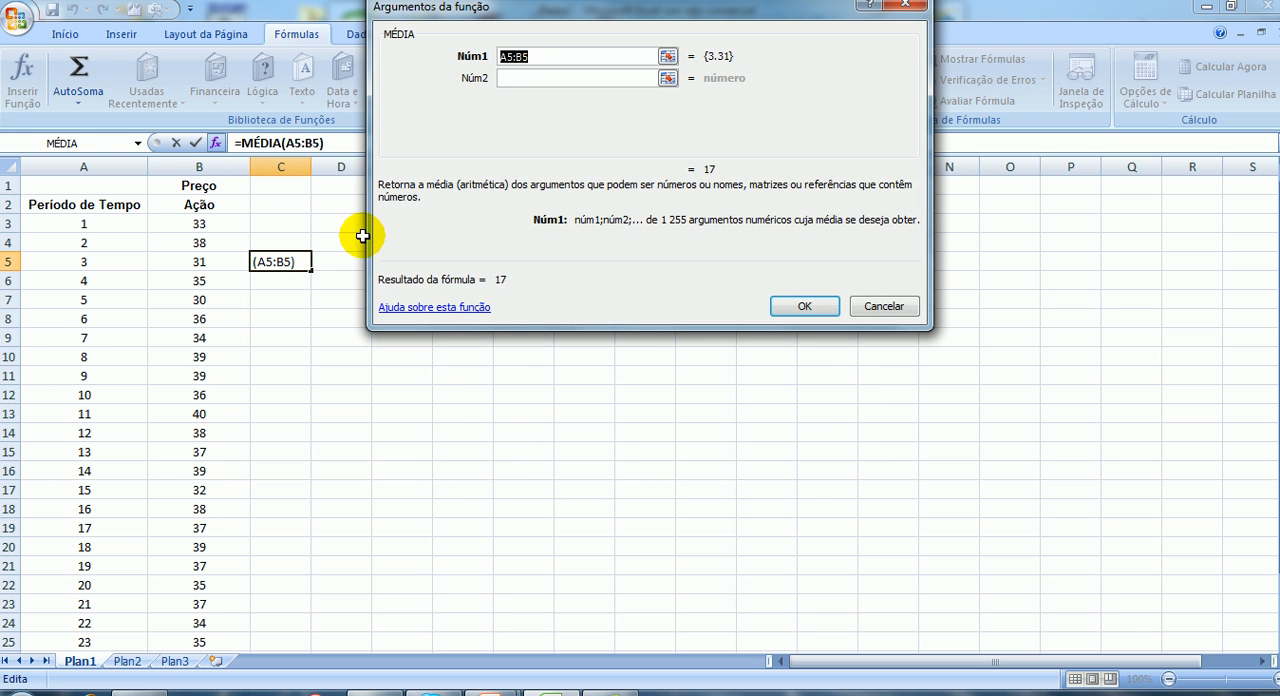
drag(203, 226, 206, 242)
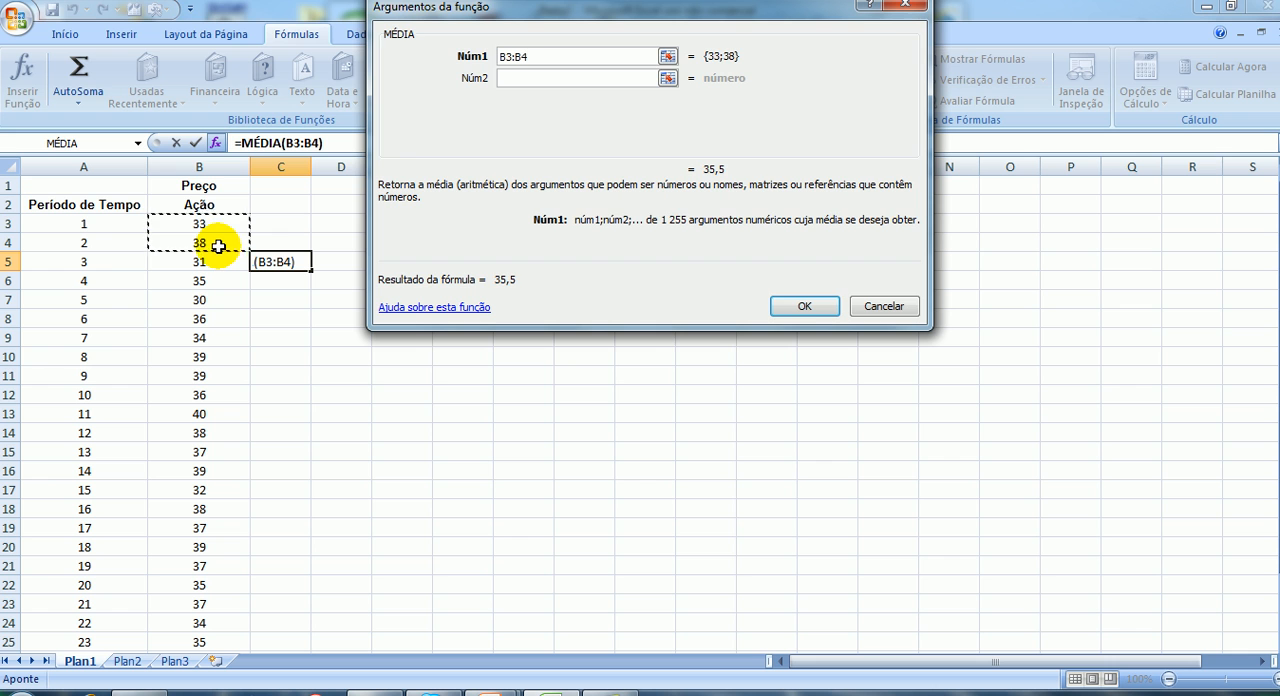
click(804, 305)
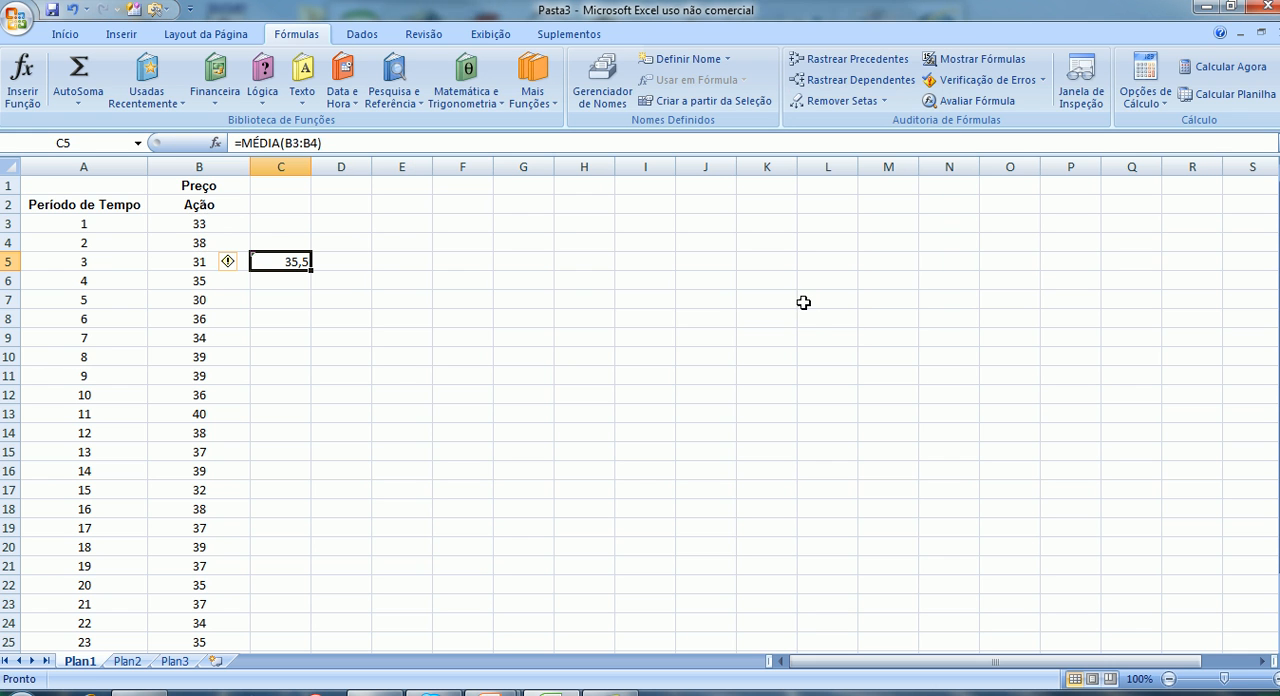
Fill the two-day average from C5 down to C26 and check the first few formulas in the column.
double_click(311, 272)
scroll(518, 380, down, 3)
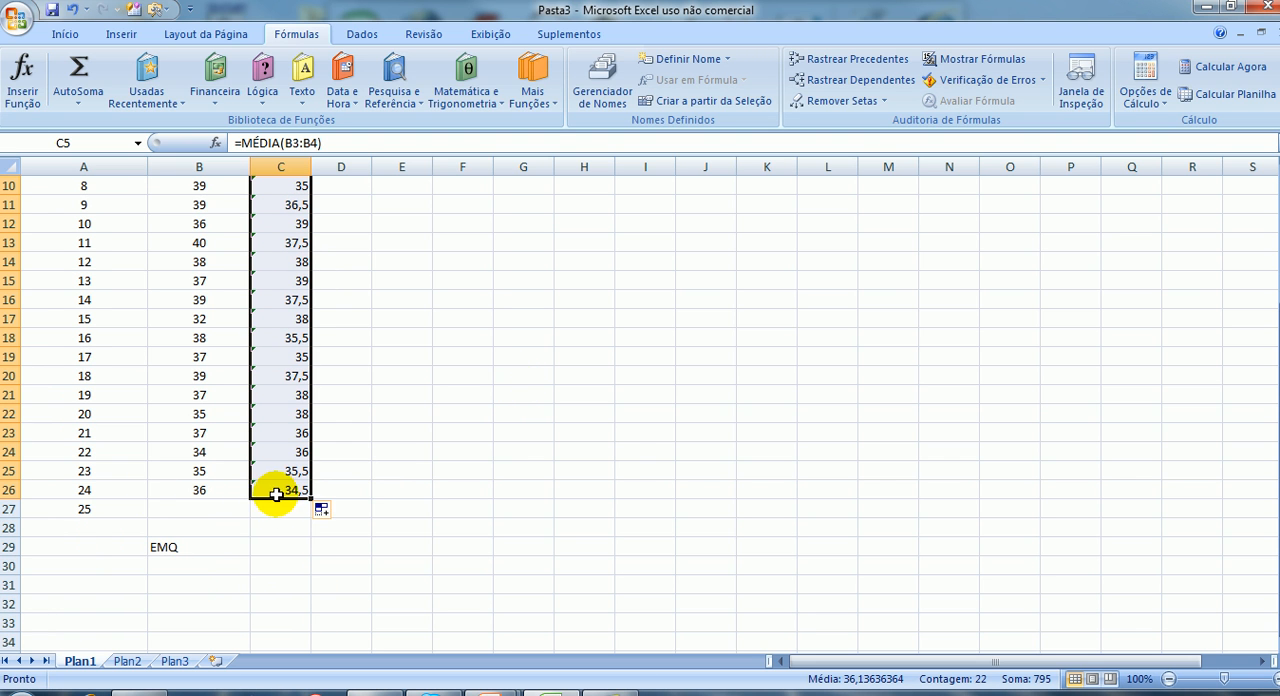
scroll(608, 453, up, 1)
scroll(608, 453, up, 2)
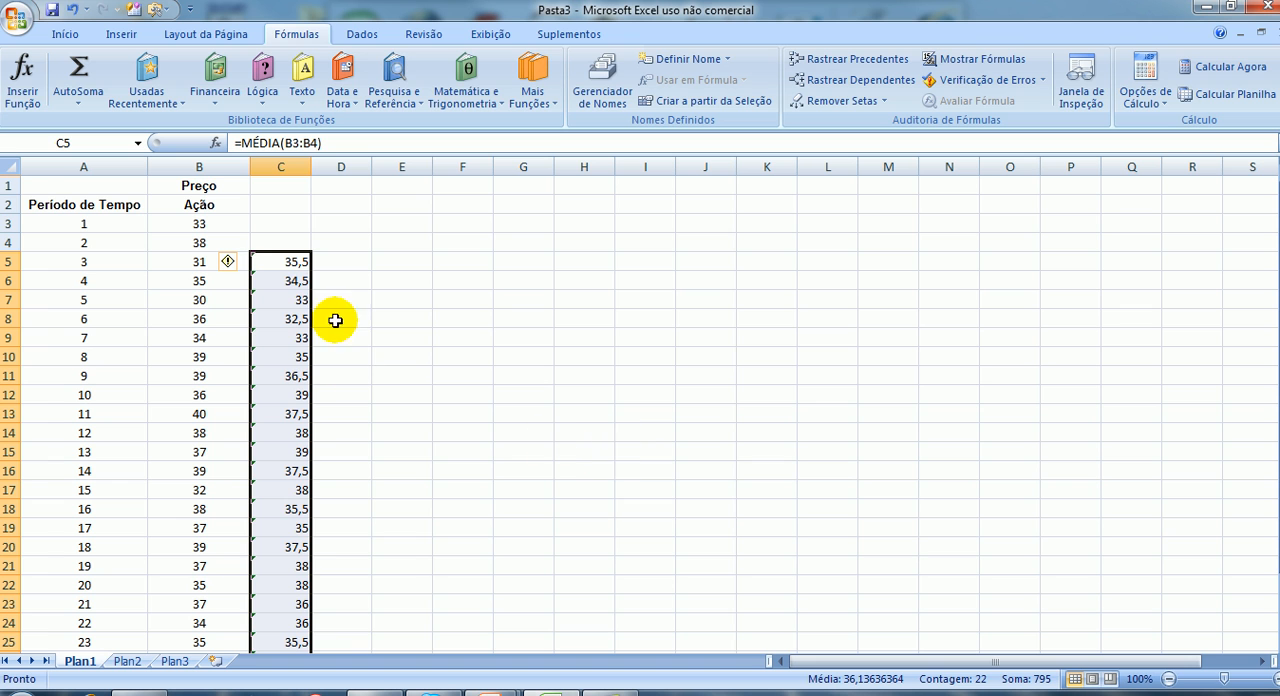
click(298, 262)
click(297, 280)
click(296, 300)
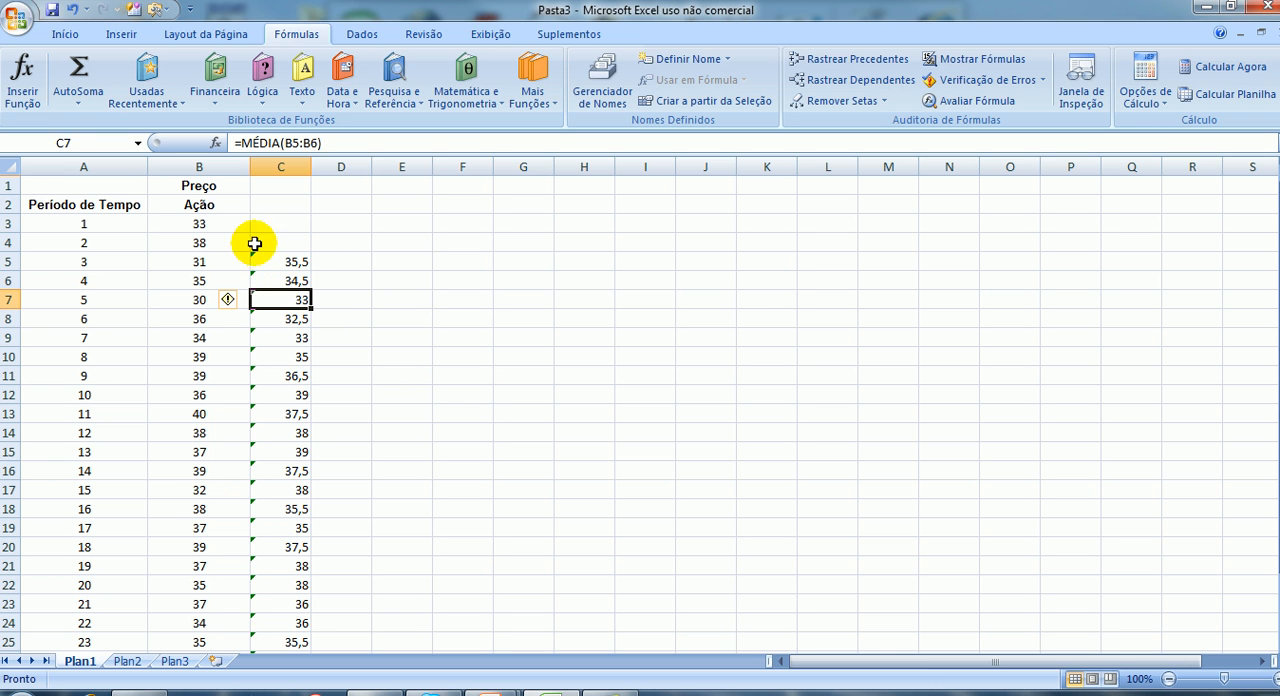
Label the moving-average columns by entering "2-dias" in C1 and "4-dias" in D1.
click(277, 188)
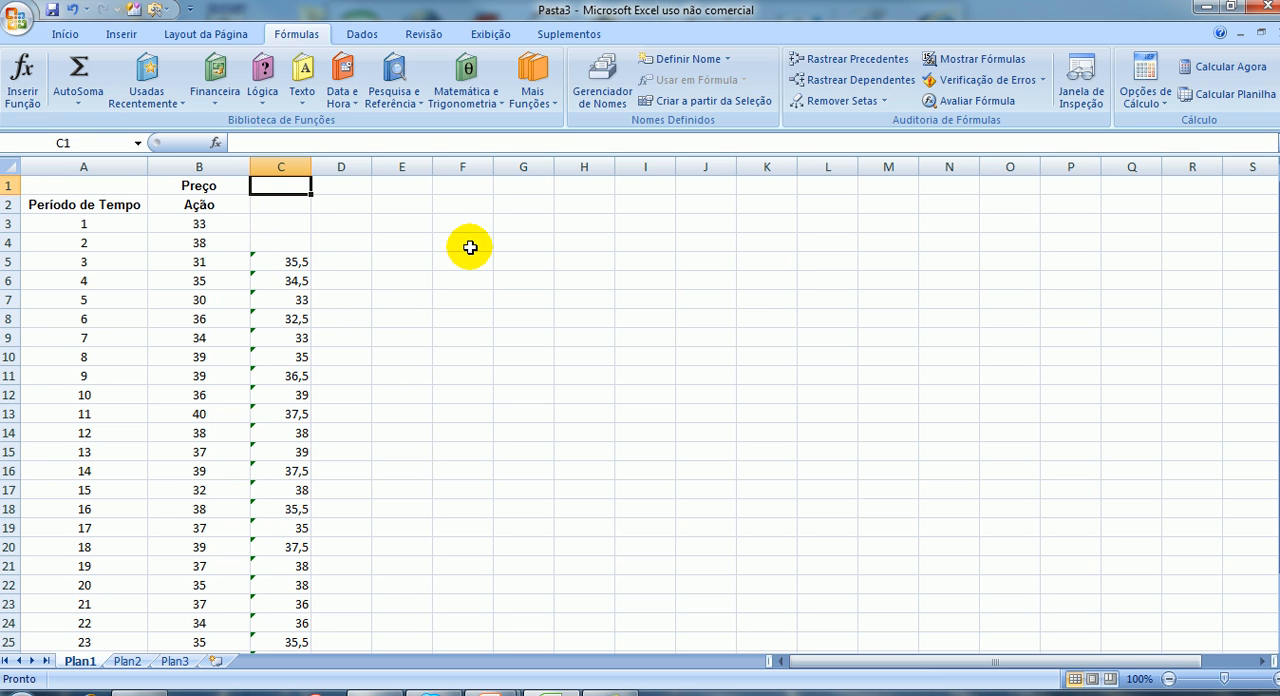
text(2-)
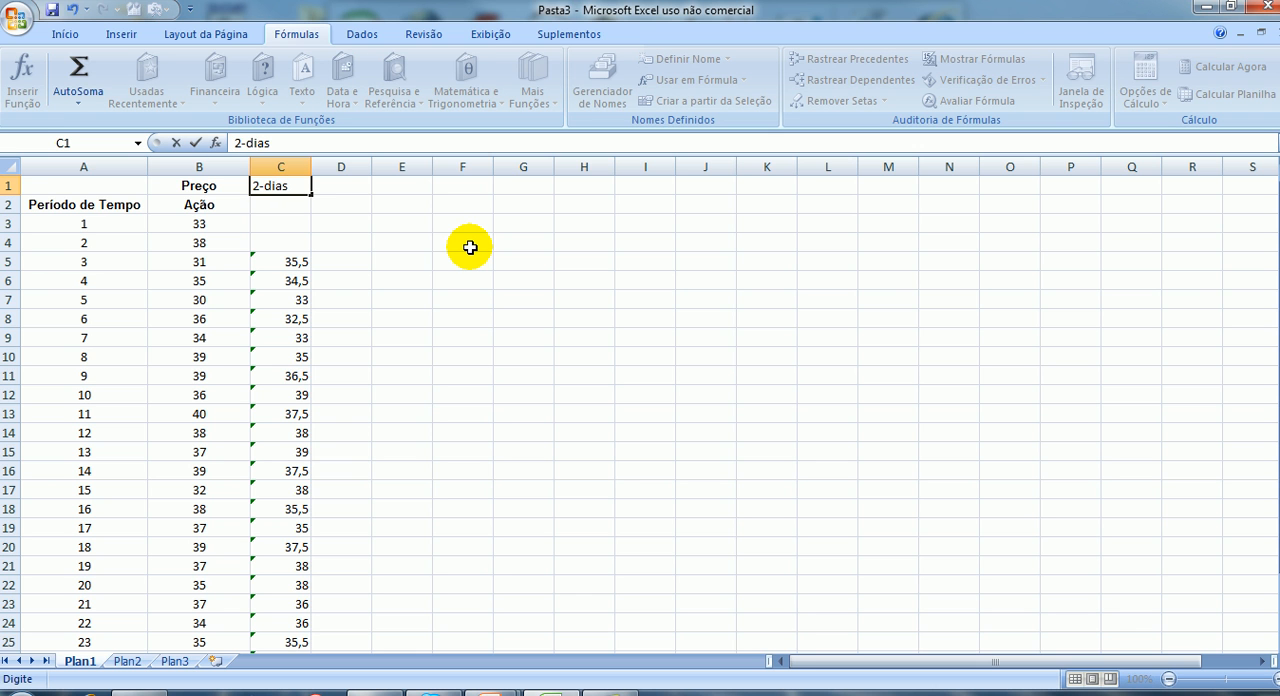
text(dias)
click(357, 185)
text(4)
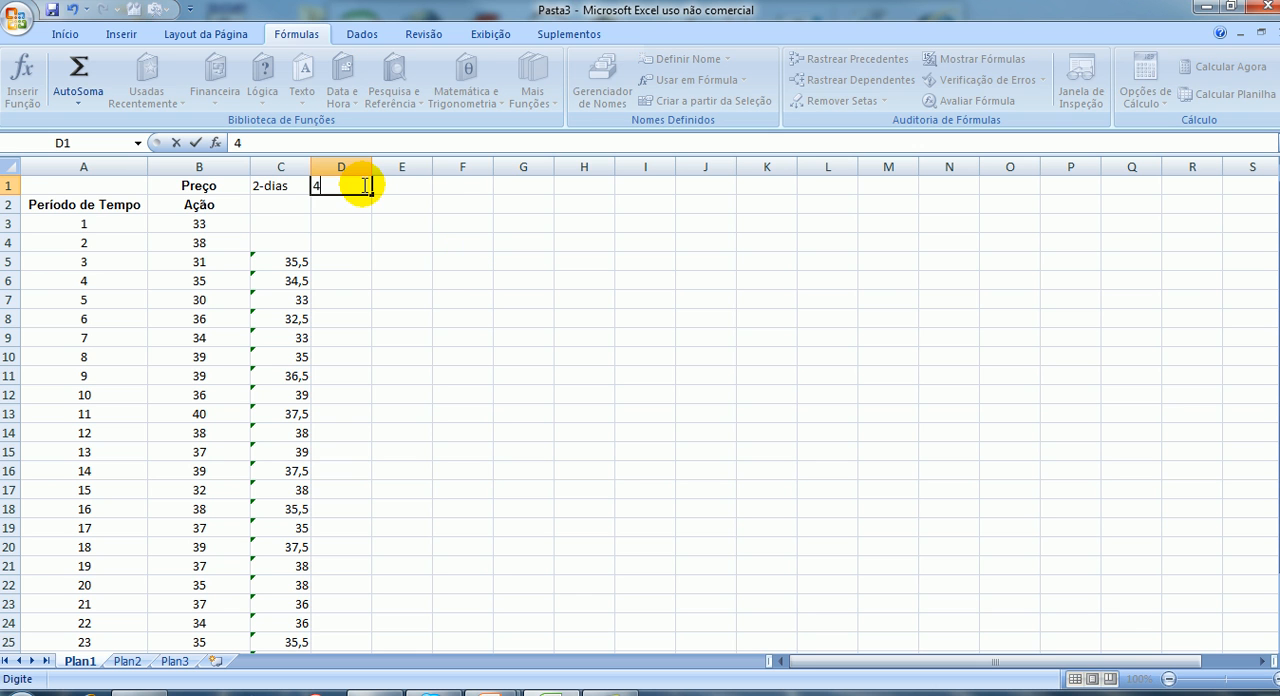
Insert a MÉDIA function in cell D7 that averages the first four prices, B3:B6.
click(364, 257)
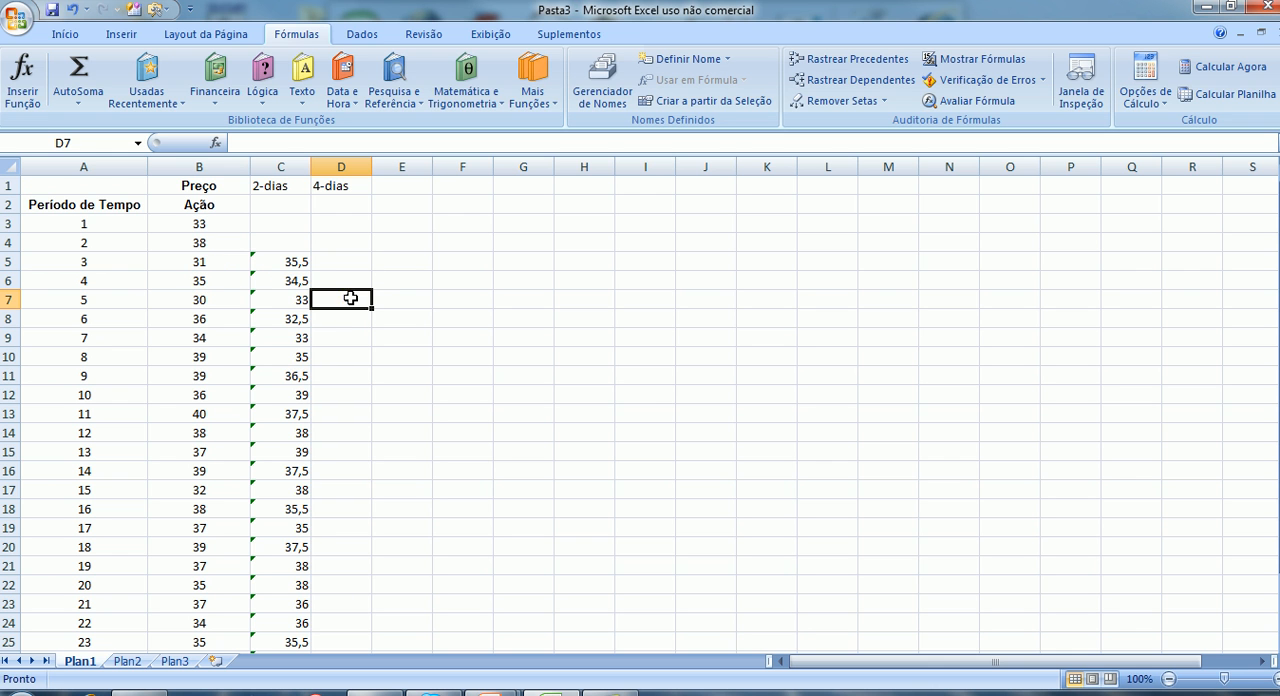
click(22, 78)
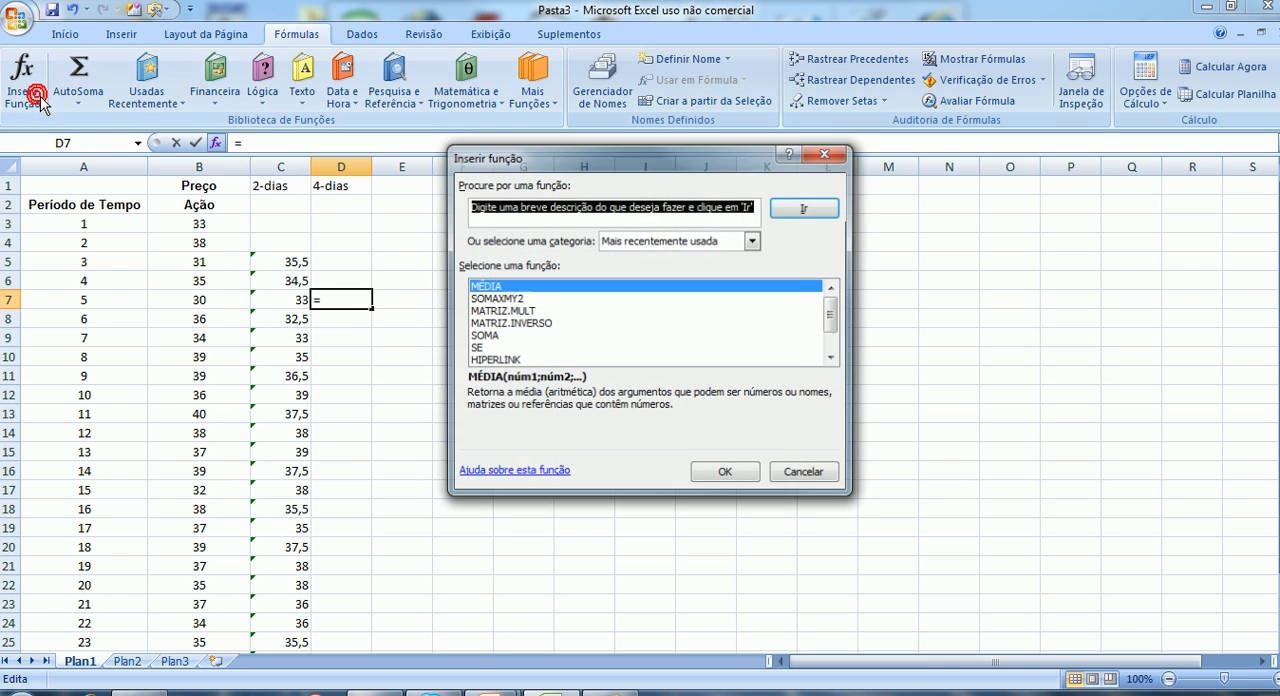
click(725, 474)
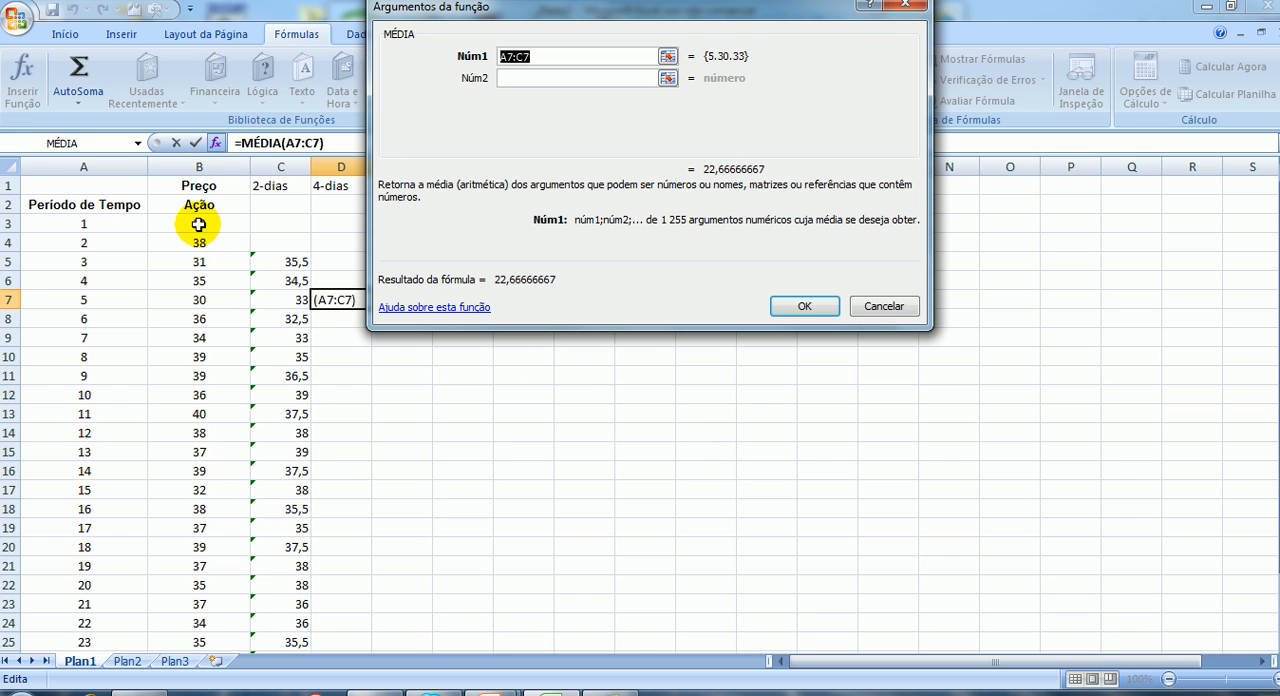
drag(199, 223, 193, 274)
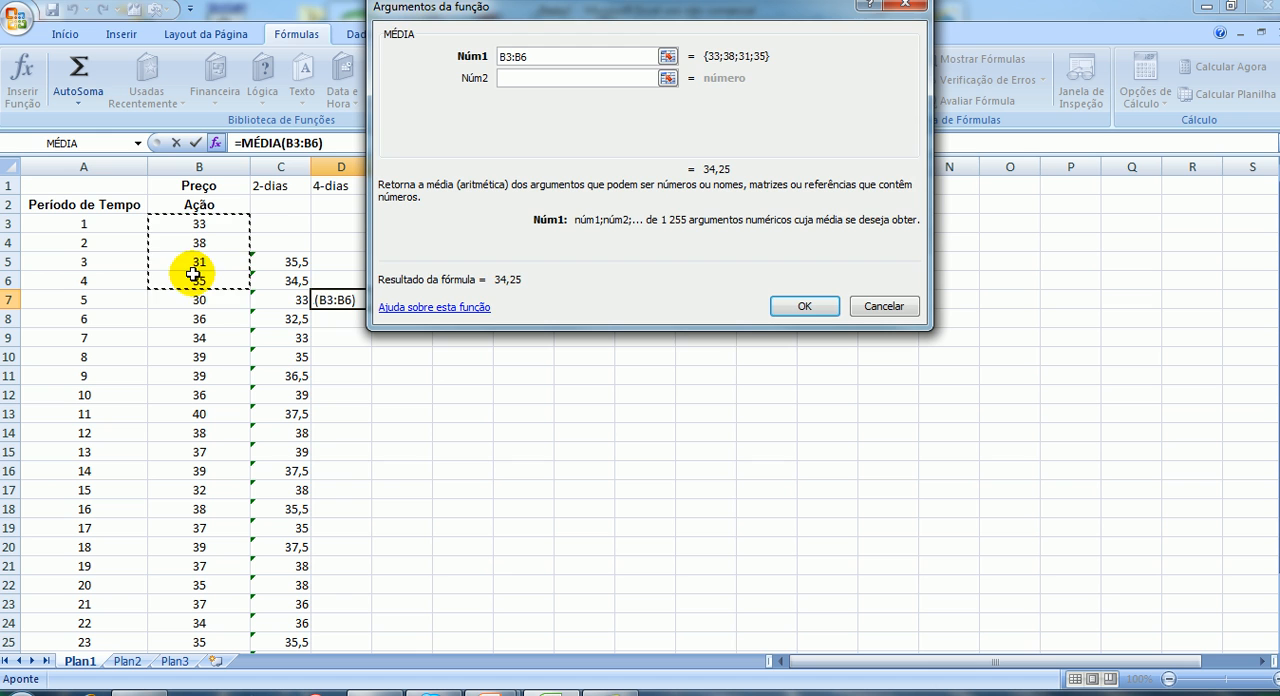
click(815, 306)
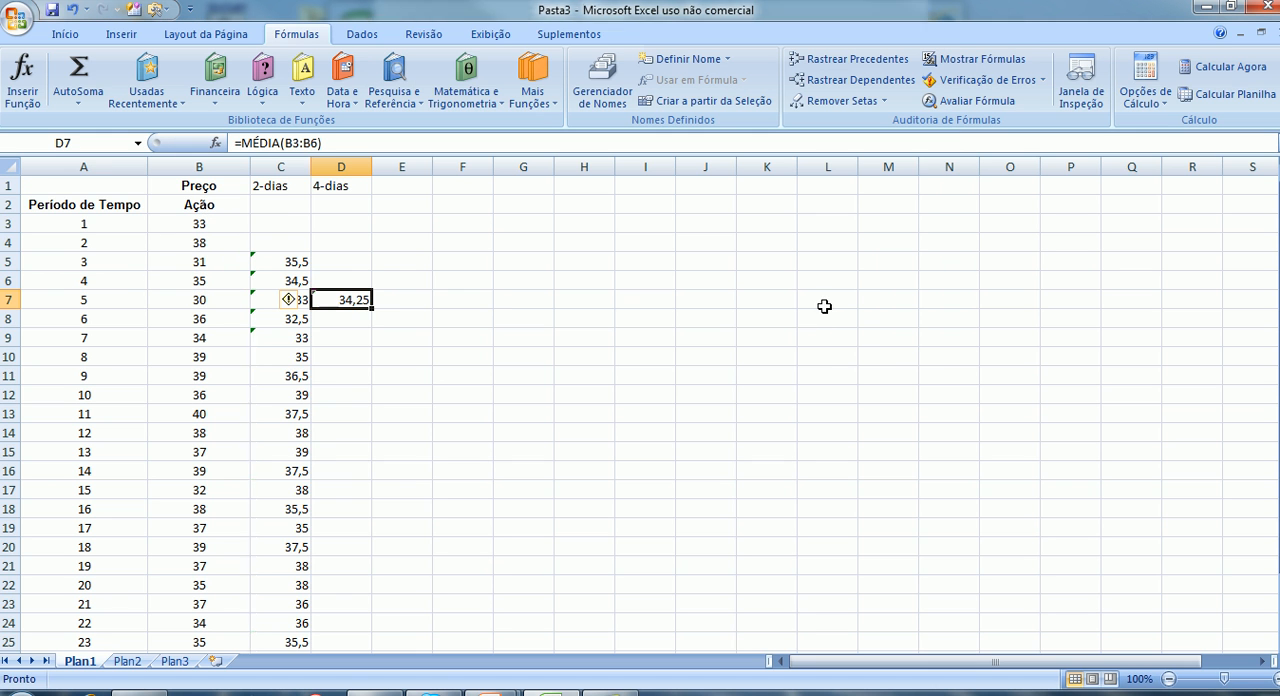
Fill the four-day average from D7 down to D26.
double_click(373, 311)
scroll(478, 360, down, 3)
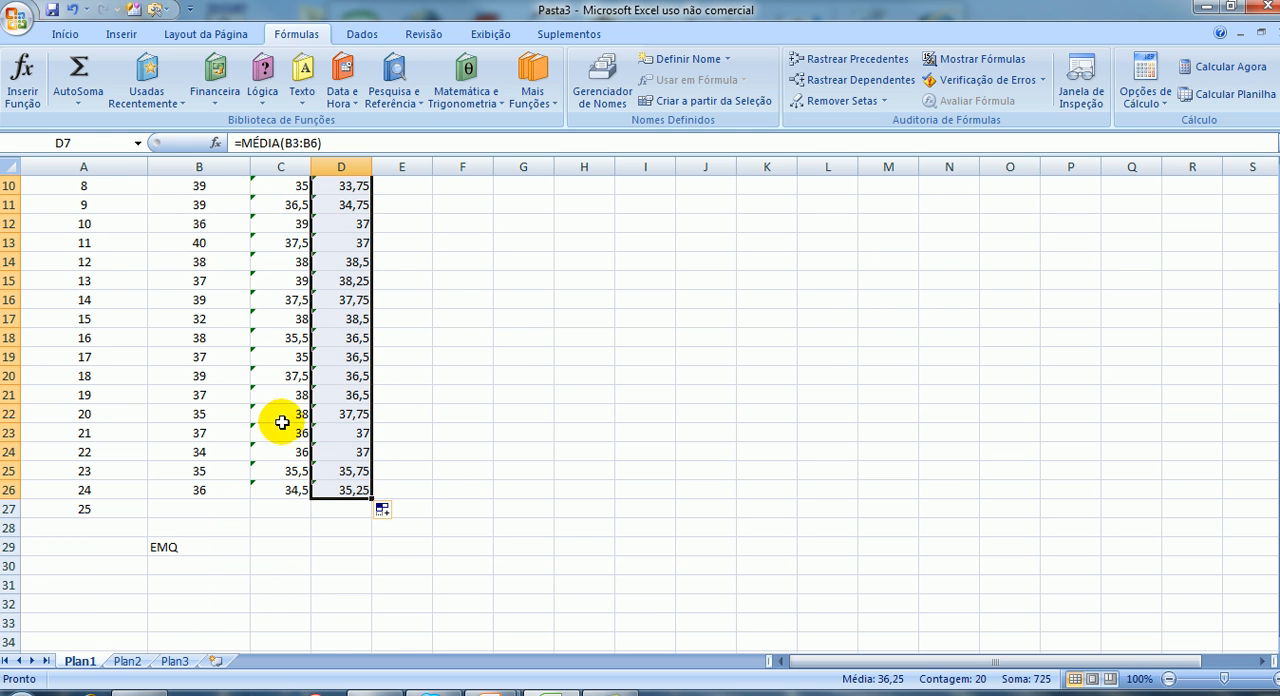
scroll(534, 414, up, 3)
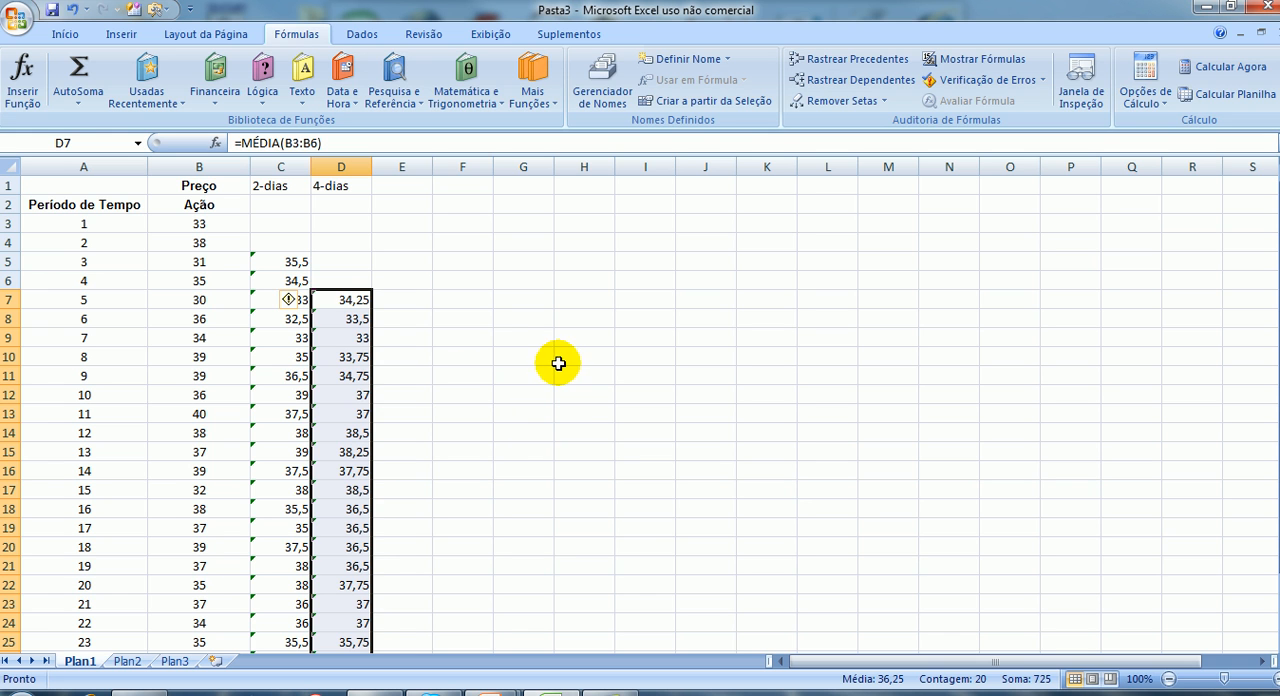
click(470, 284)
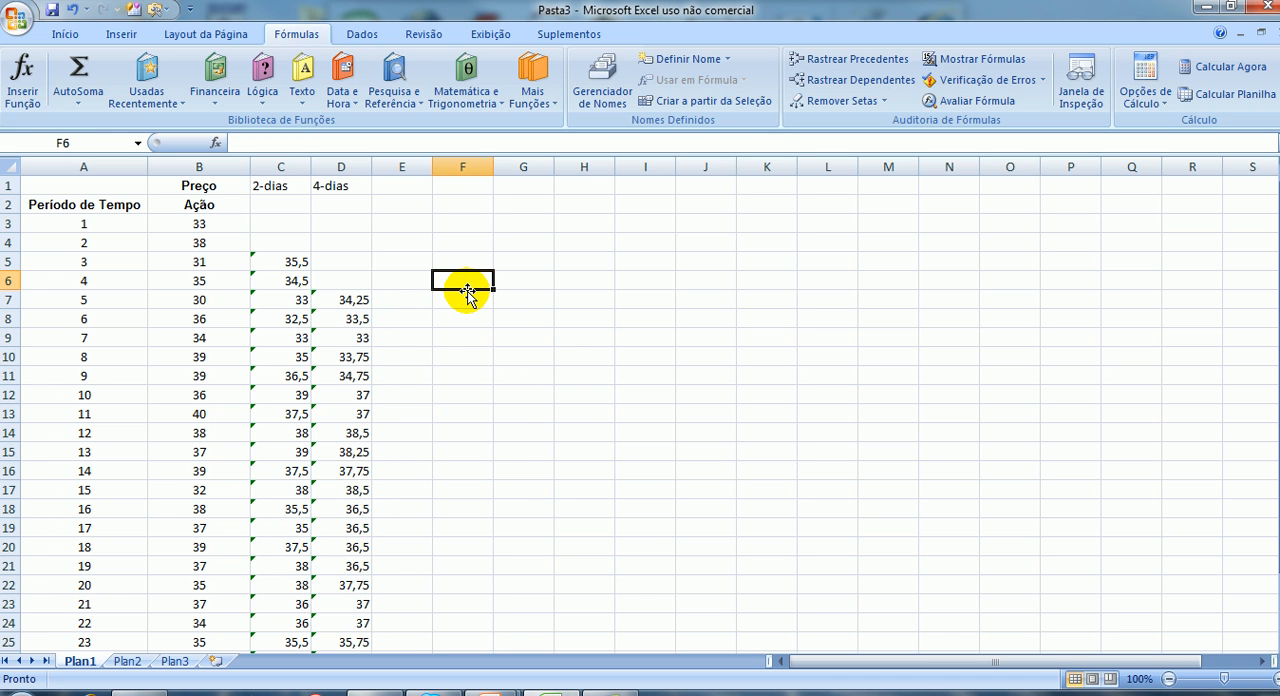
click(121, 34)
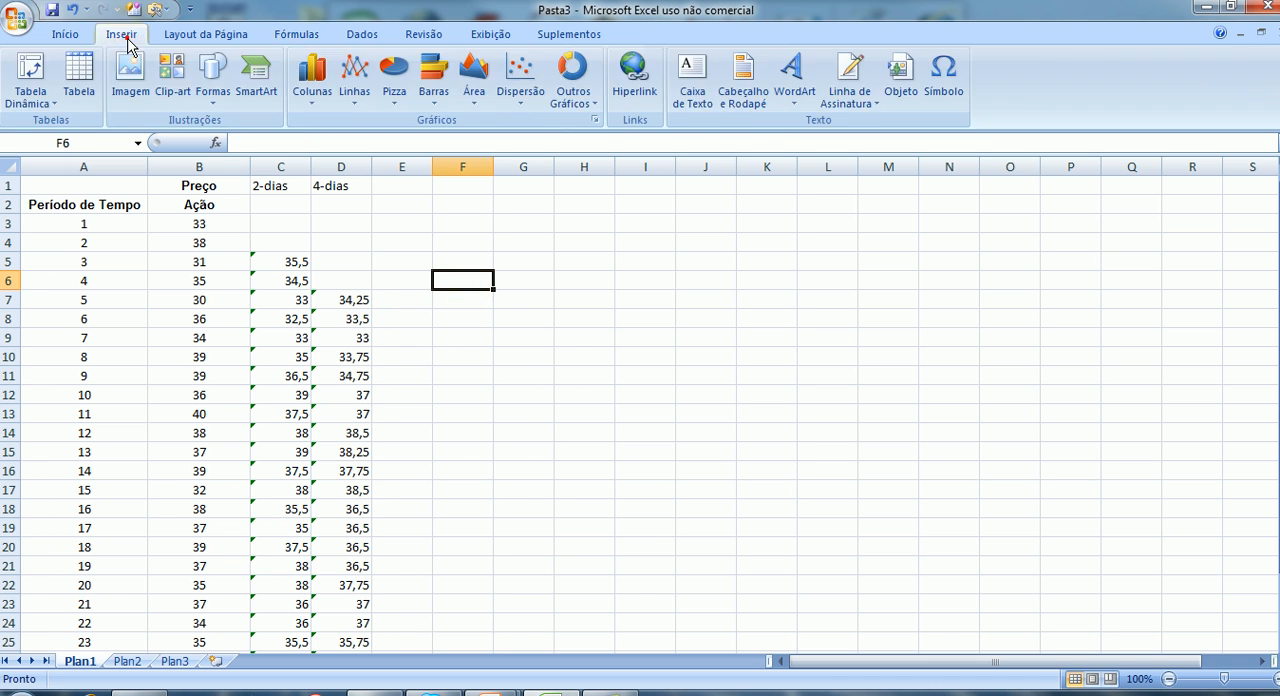
click(525, 100)
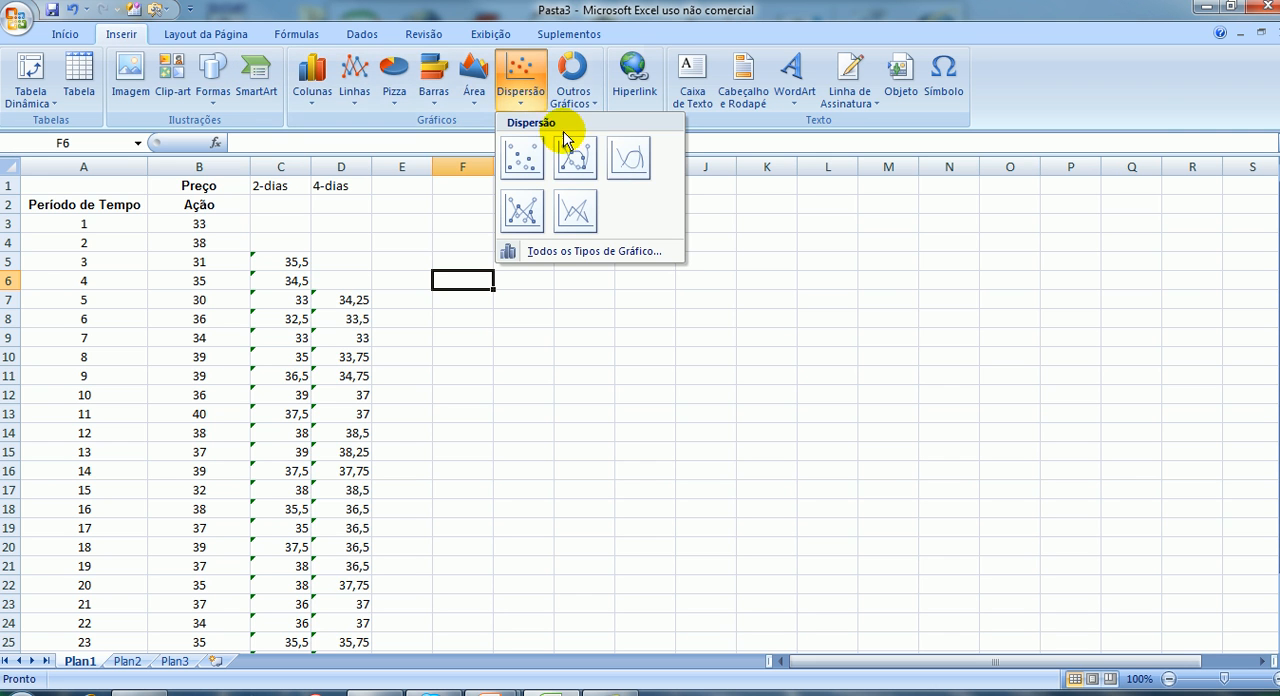
click(575, 210)
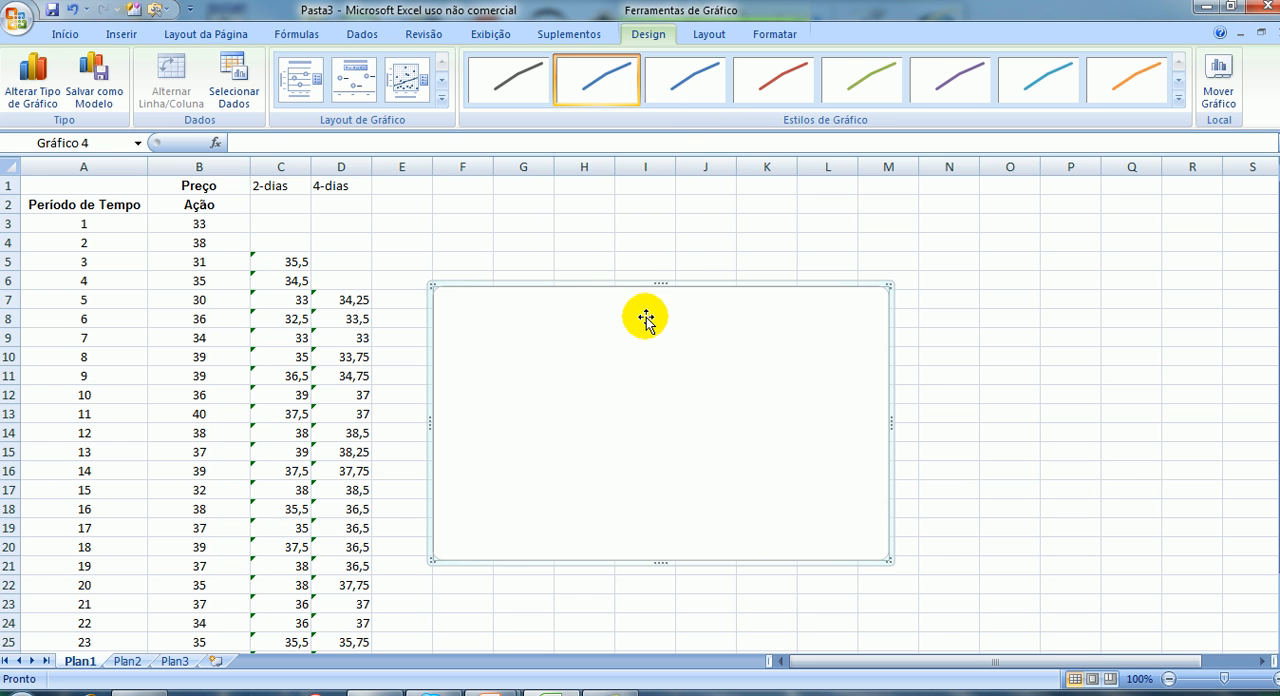
drag(622, 286, 710, 240)
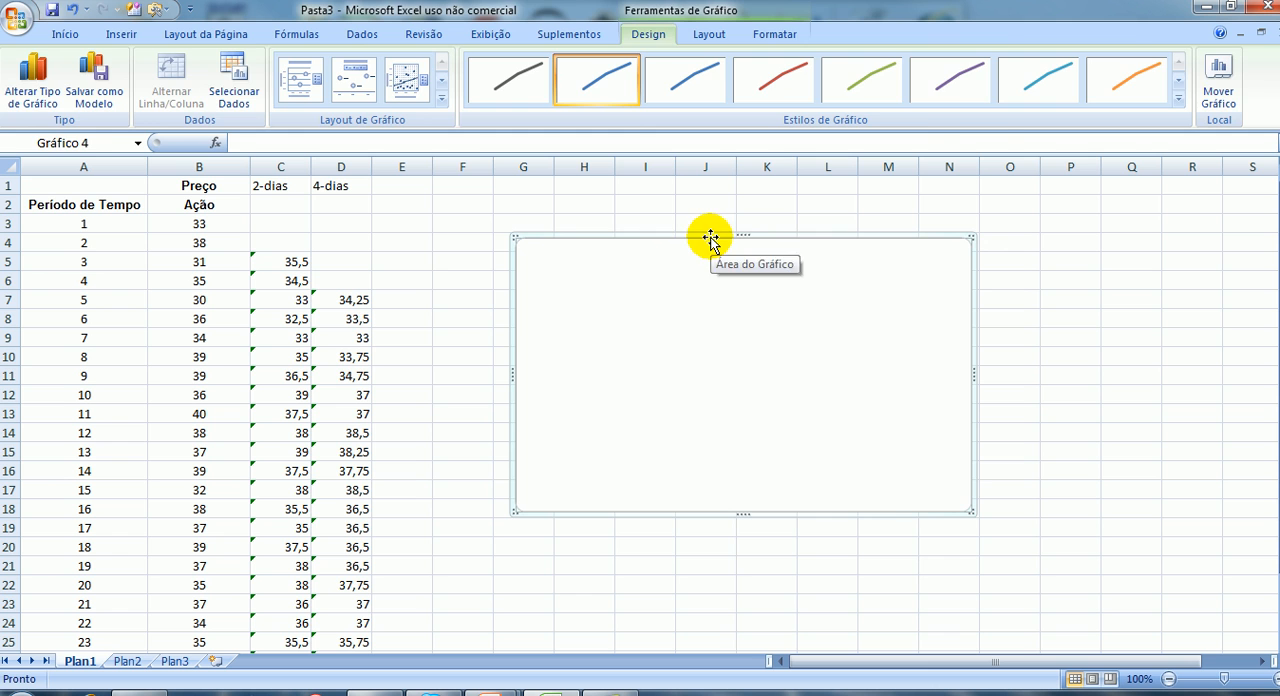
key(Delete)
Insert a scatter chart with straight lines and no markers from the periods and prices in A3:B26.
drag(85, 225, 189, 601)
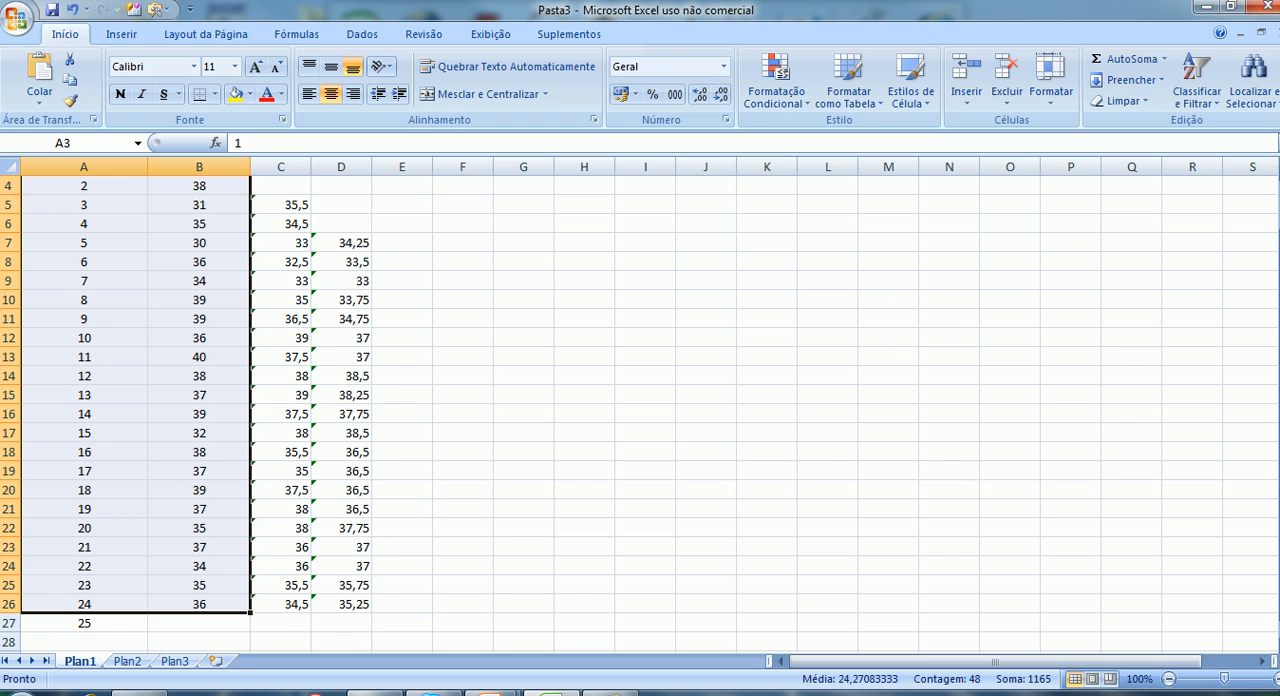
scroll(1180, 290, up, 1)
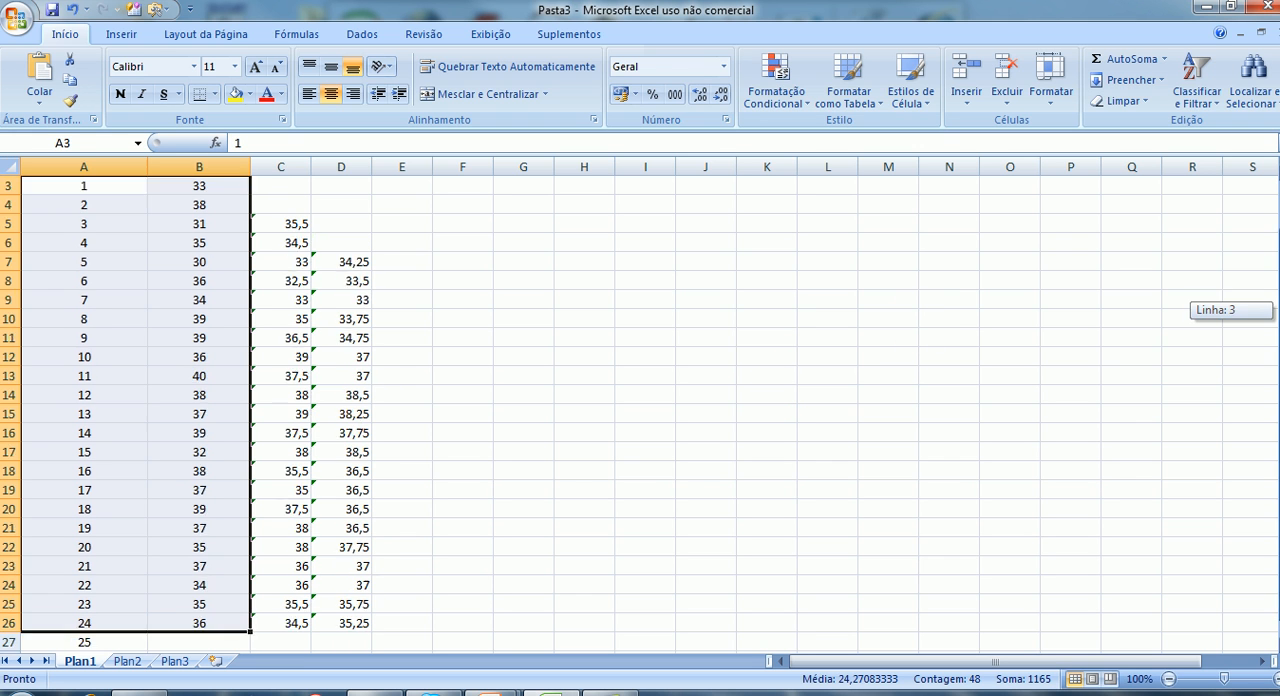
click(118, 36)
click(518, 96)
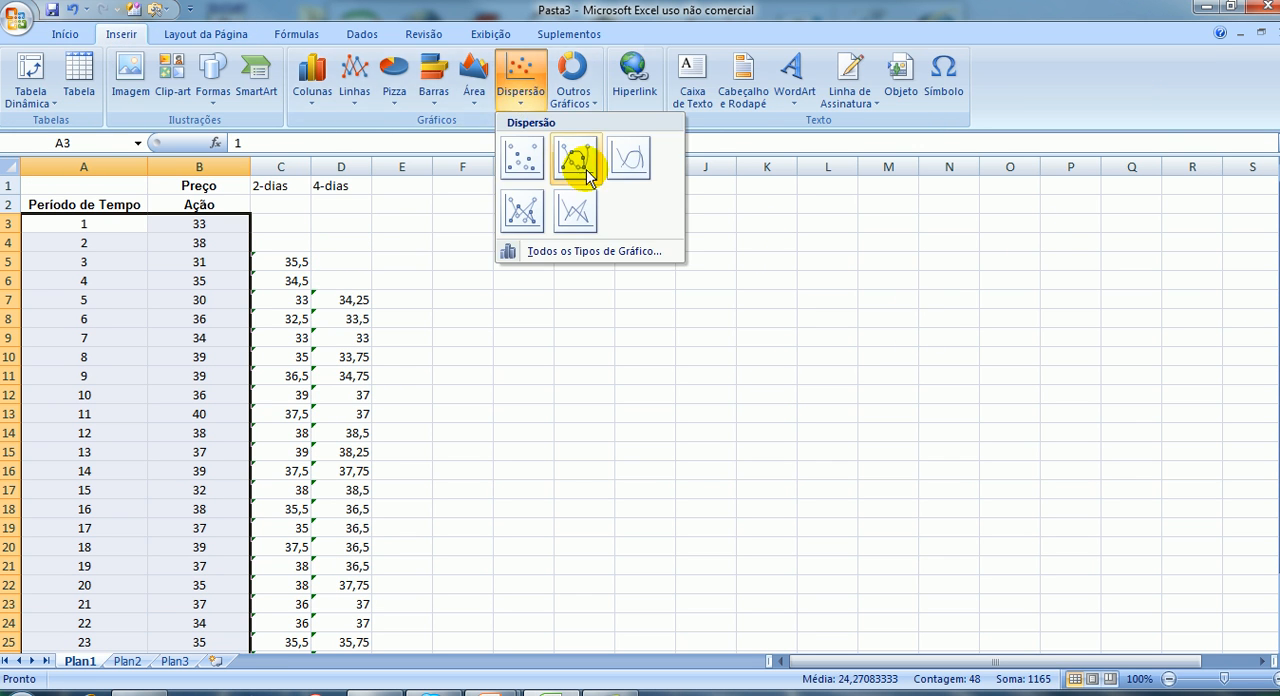
click(578, 207)
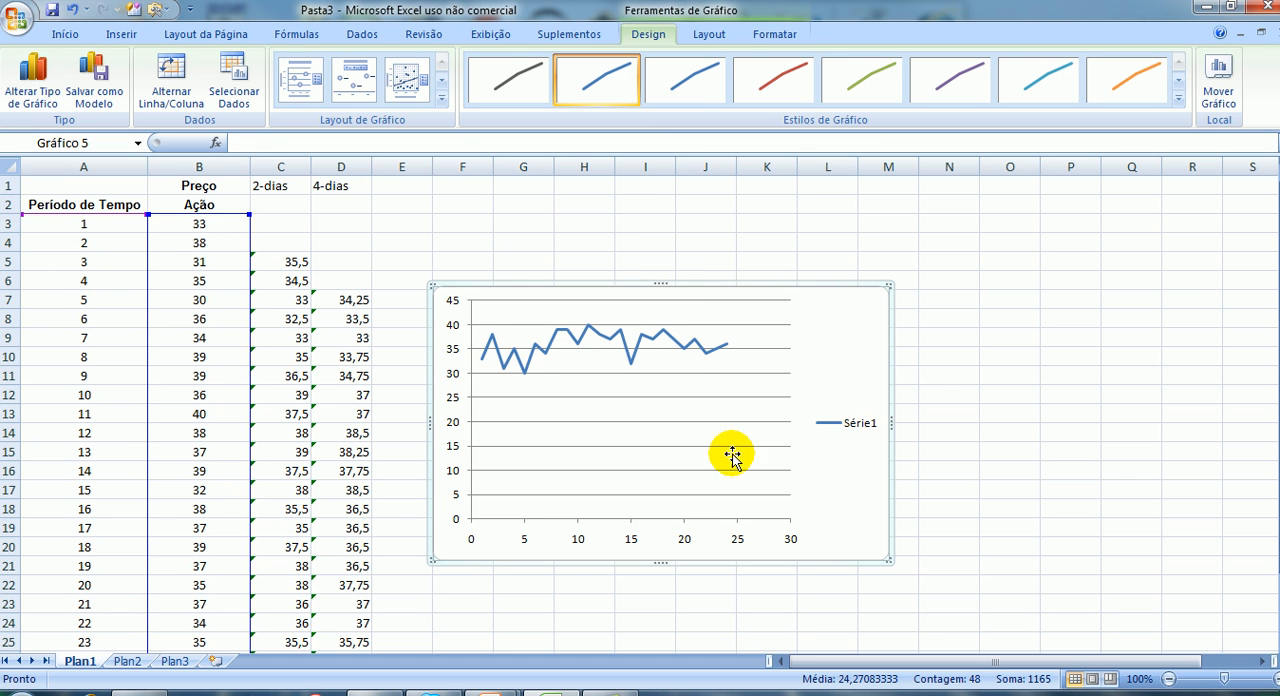
Fix the chart's vertical axis minimum at 25 and move the chart slightly farther from the data columns.
click(459, 444)
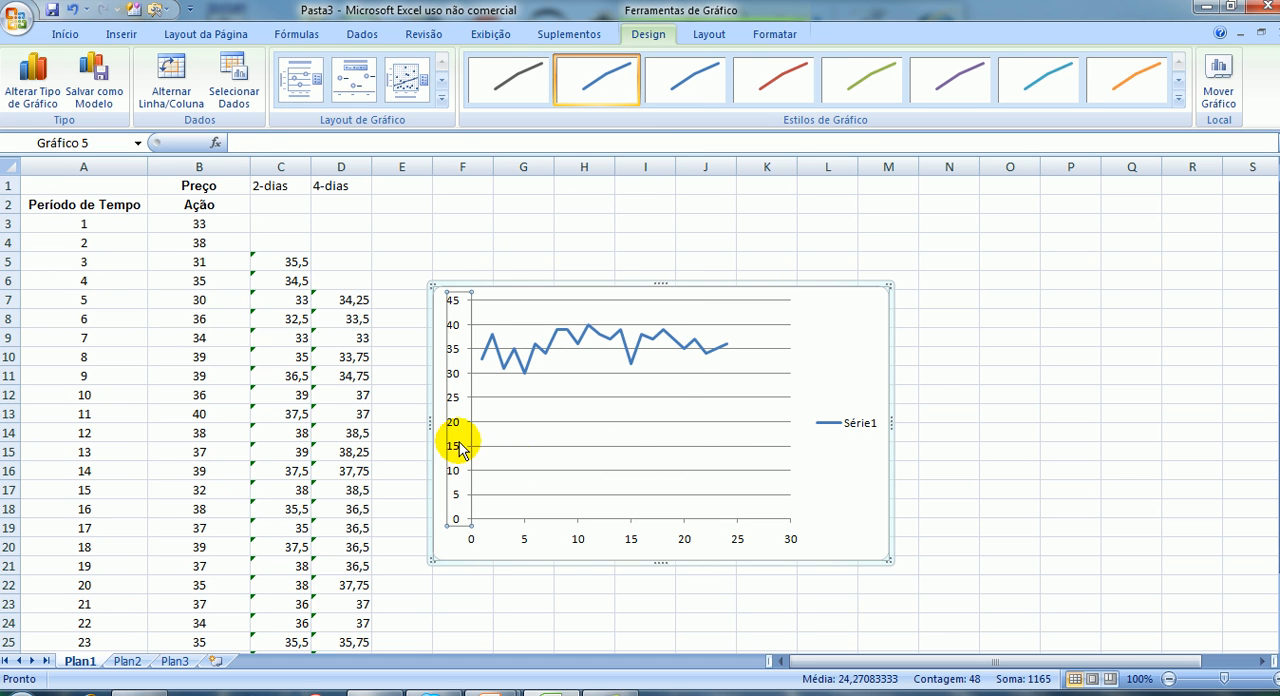
right_click(459, 447)
click(495, 627)
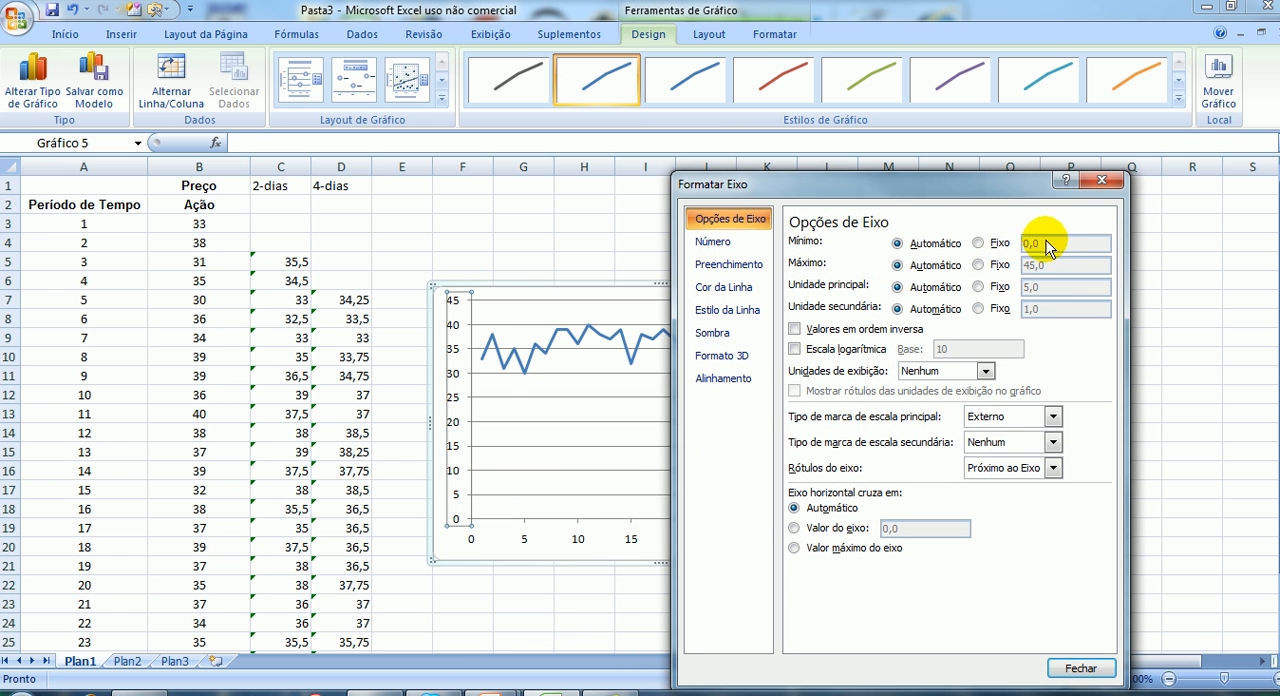
click(977, 243)
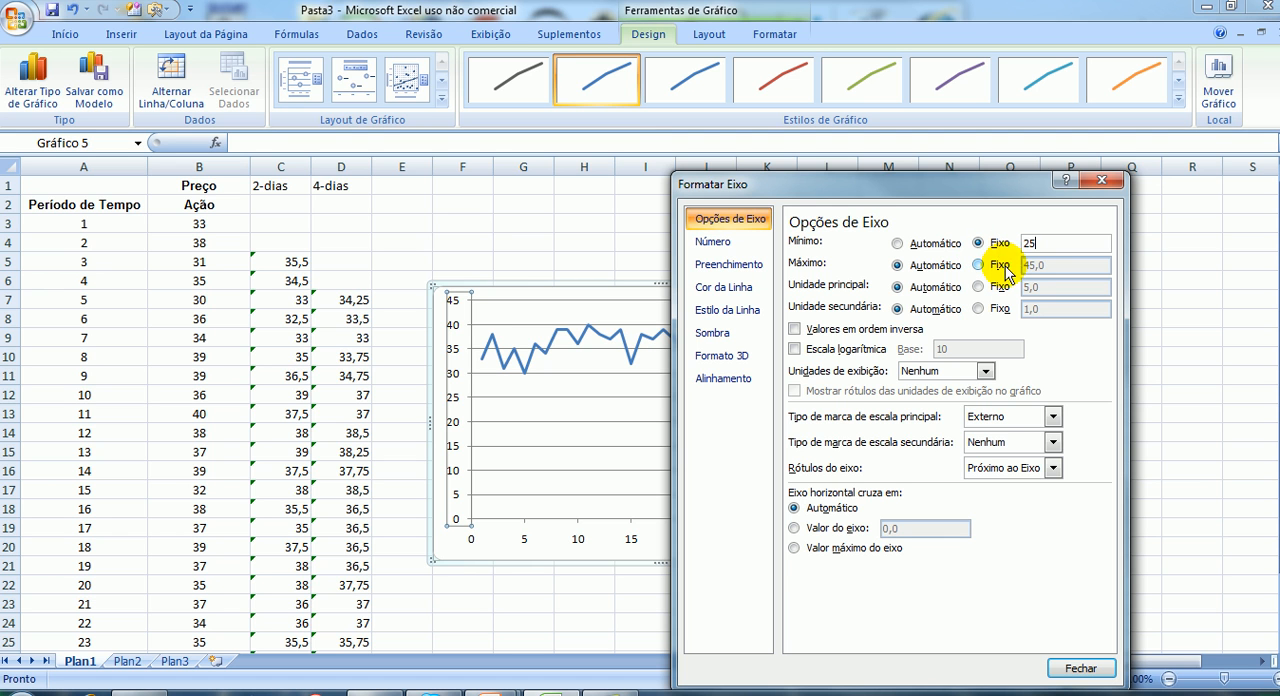
click(1068, 674)
drag(835, 285, 903, 260)
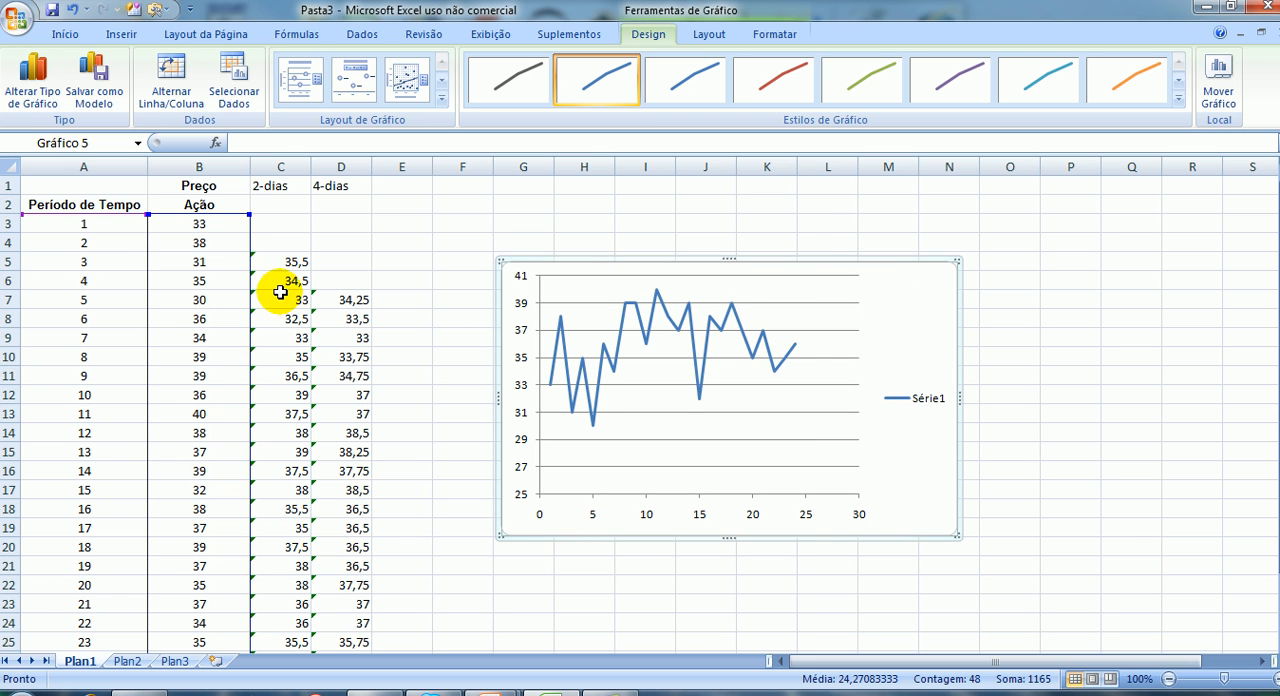
Add a second series to the chart with X values A5:A26 and the two-day averages C5:C26 as Y values.
right_click(911, 311)
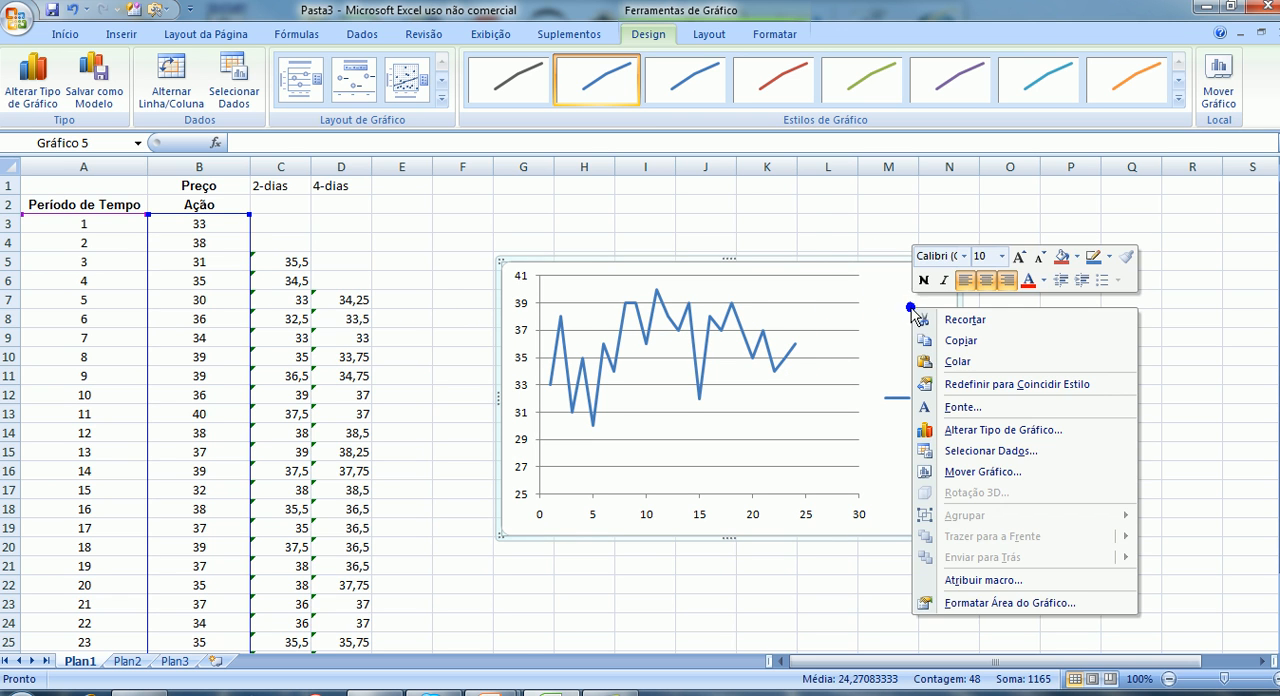
click(962, 451)
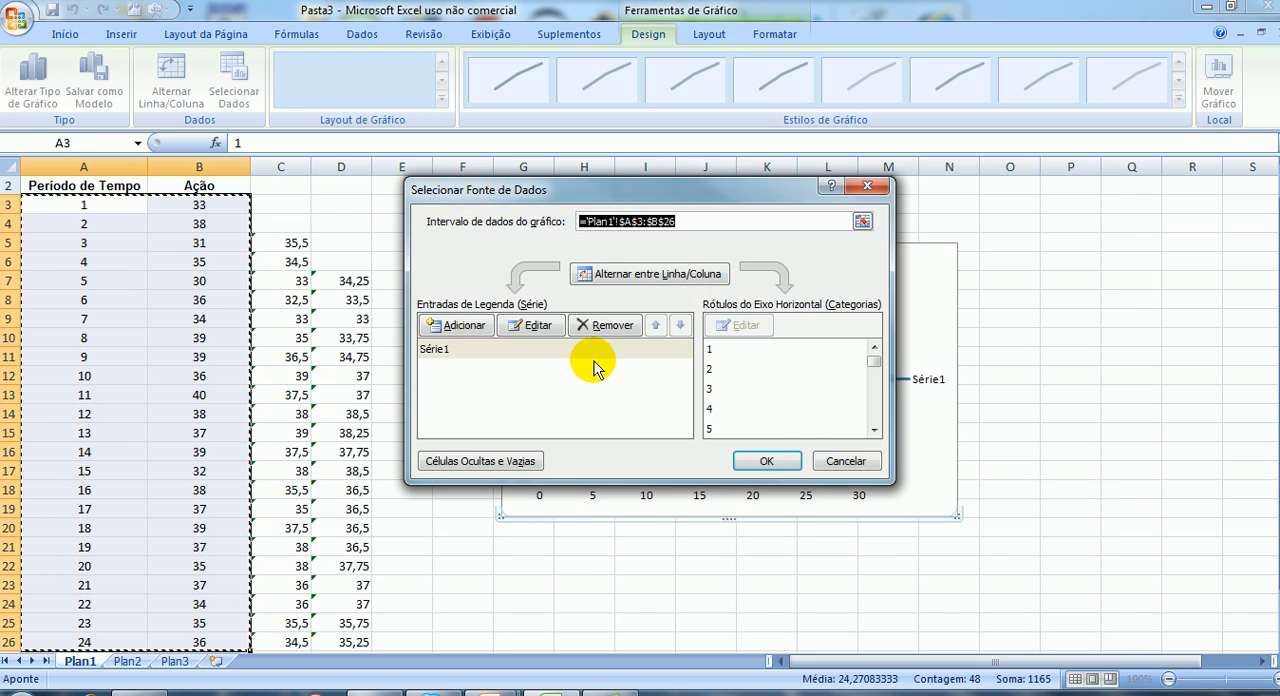
click(470, 324)
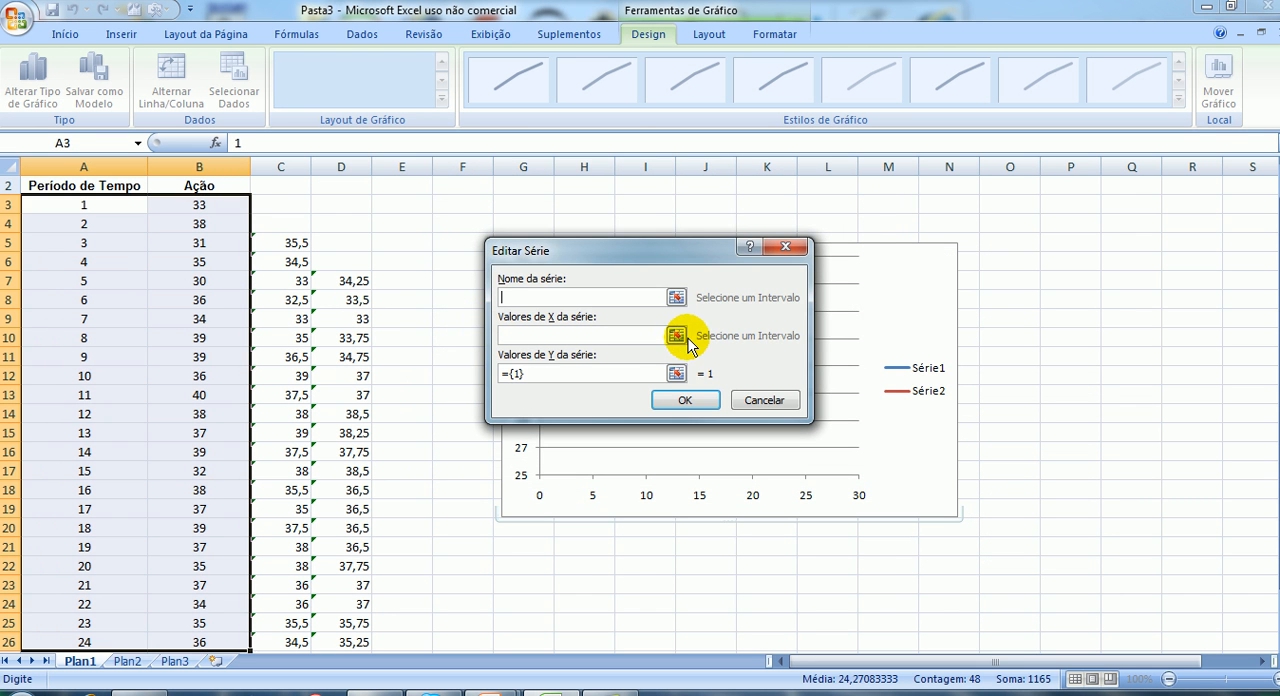
click(677, 335)
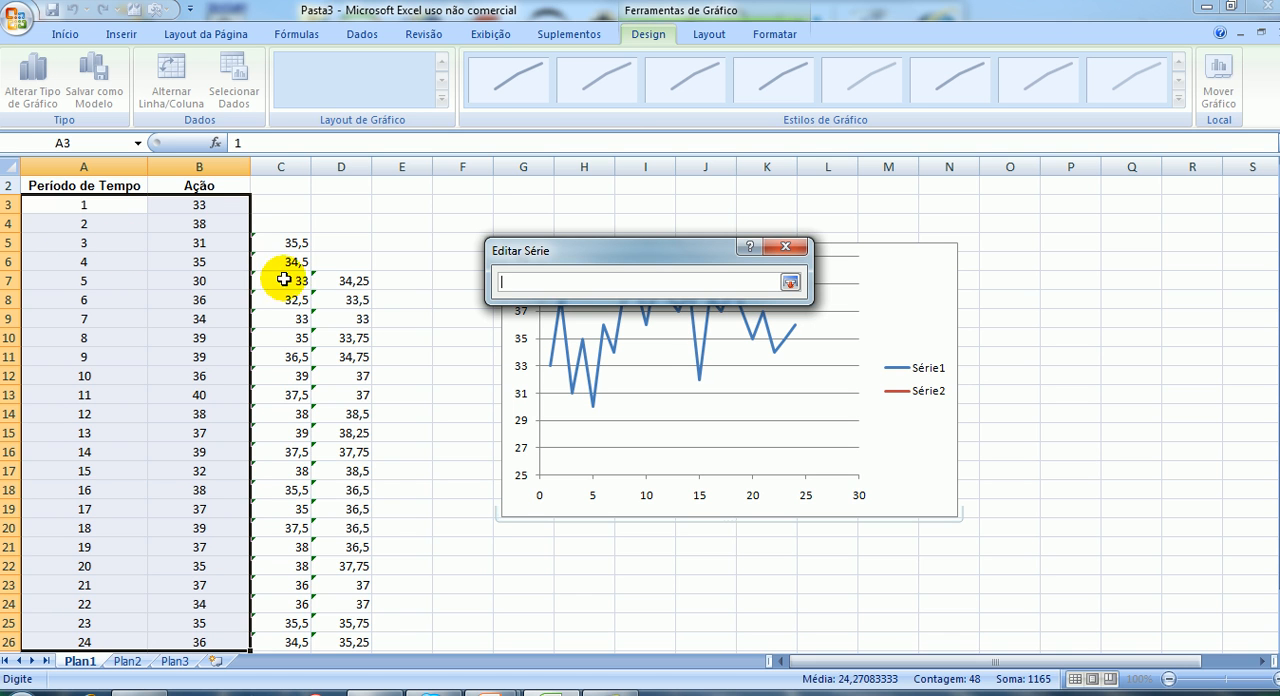
drag(100, 243, 76, 599)
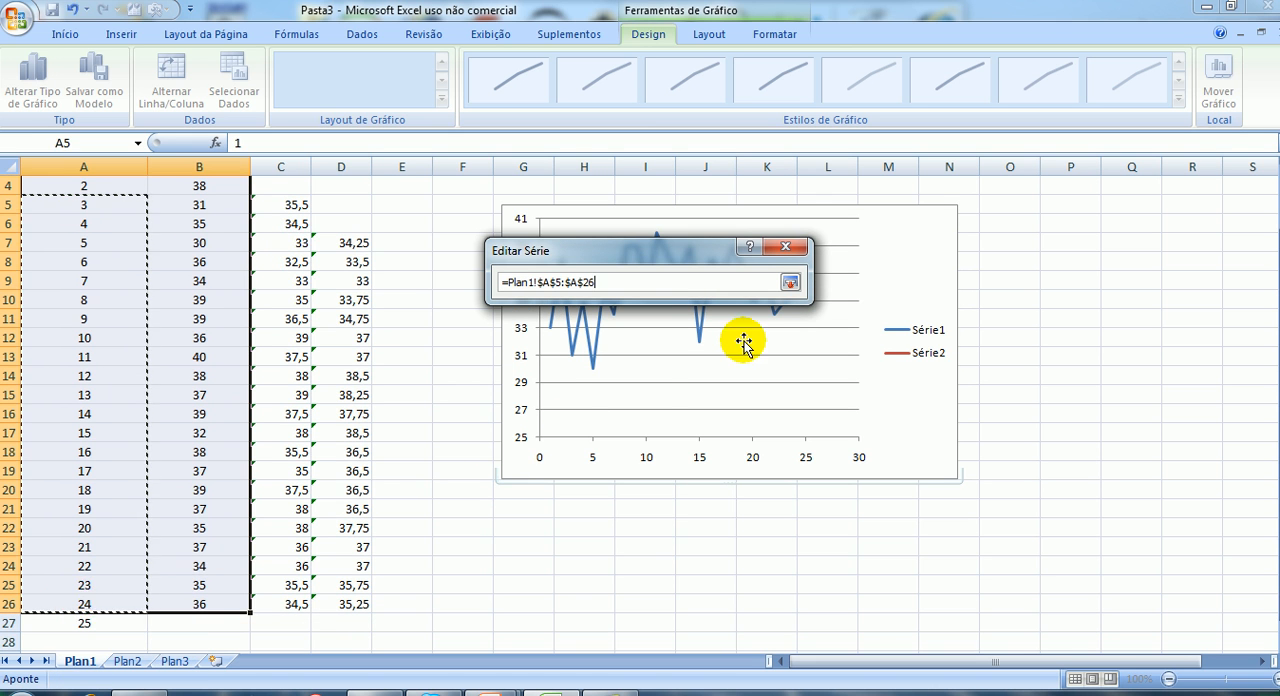
click(792, 282)
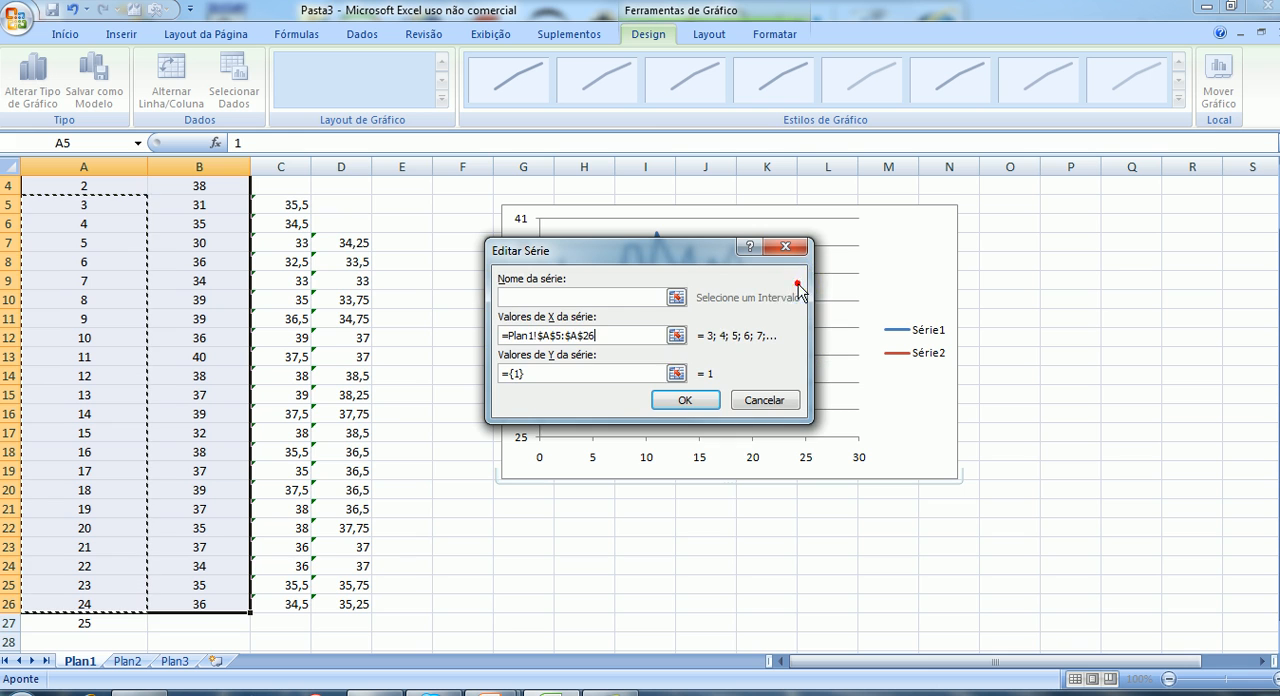
click(676, 373)
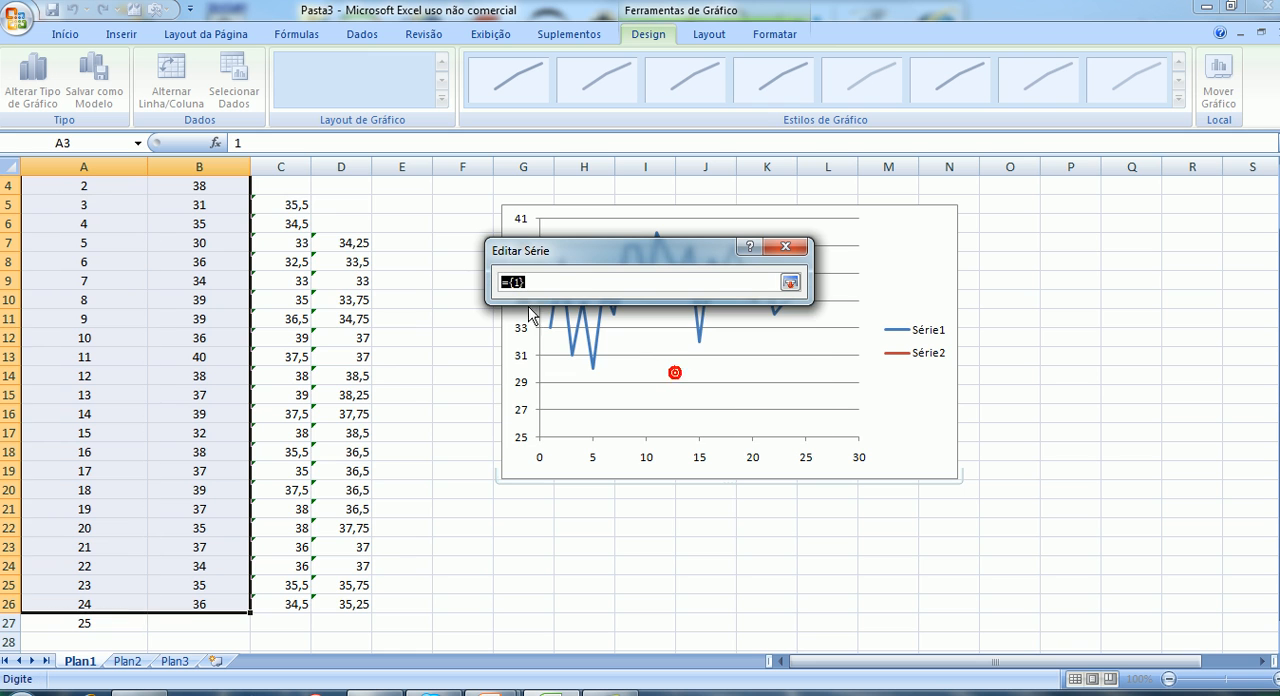
drag(290, 205, 286, 600)
click(790, 282)
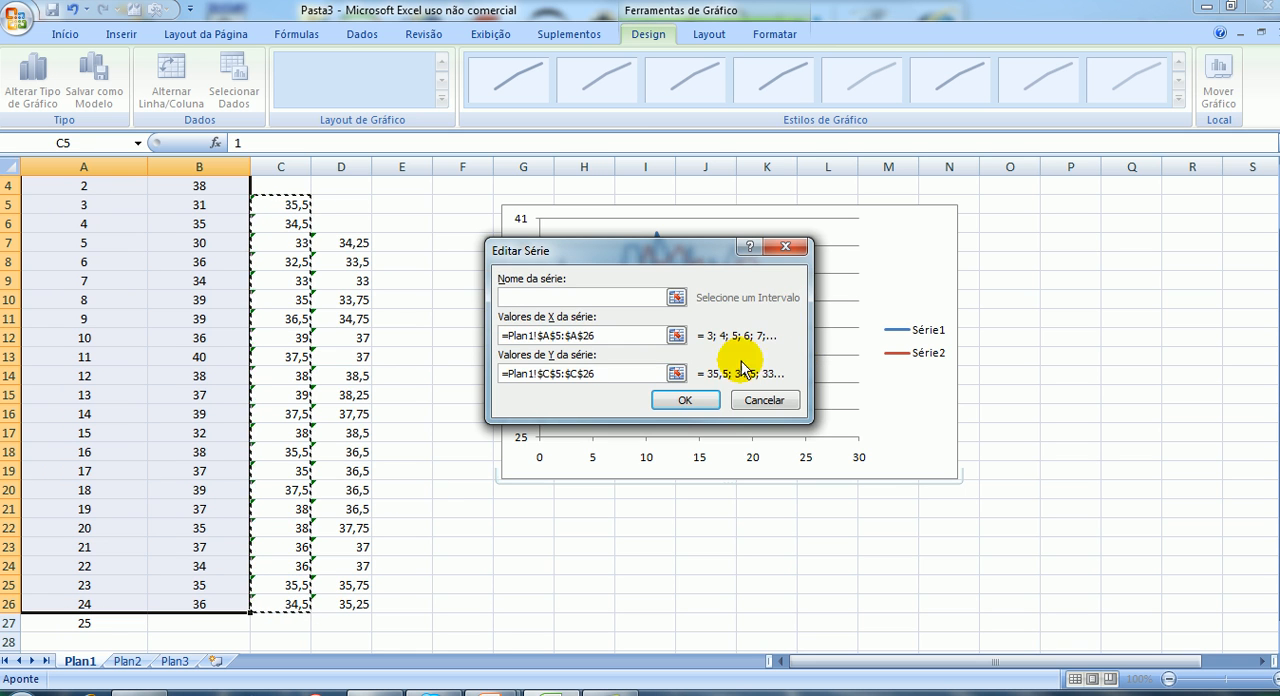
click(692, 400)
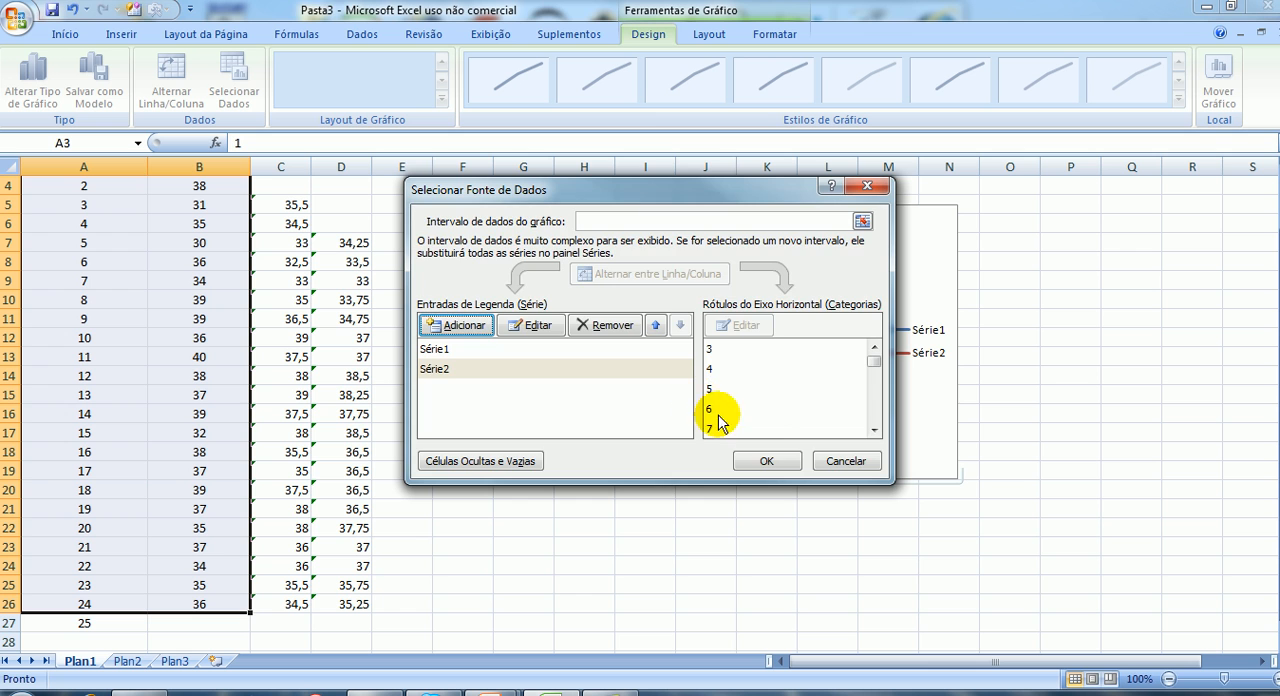
click(766, 461)
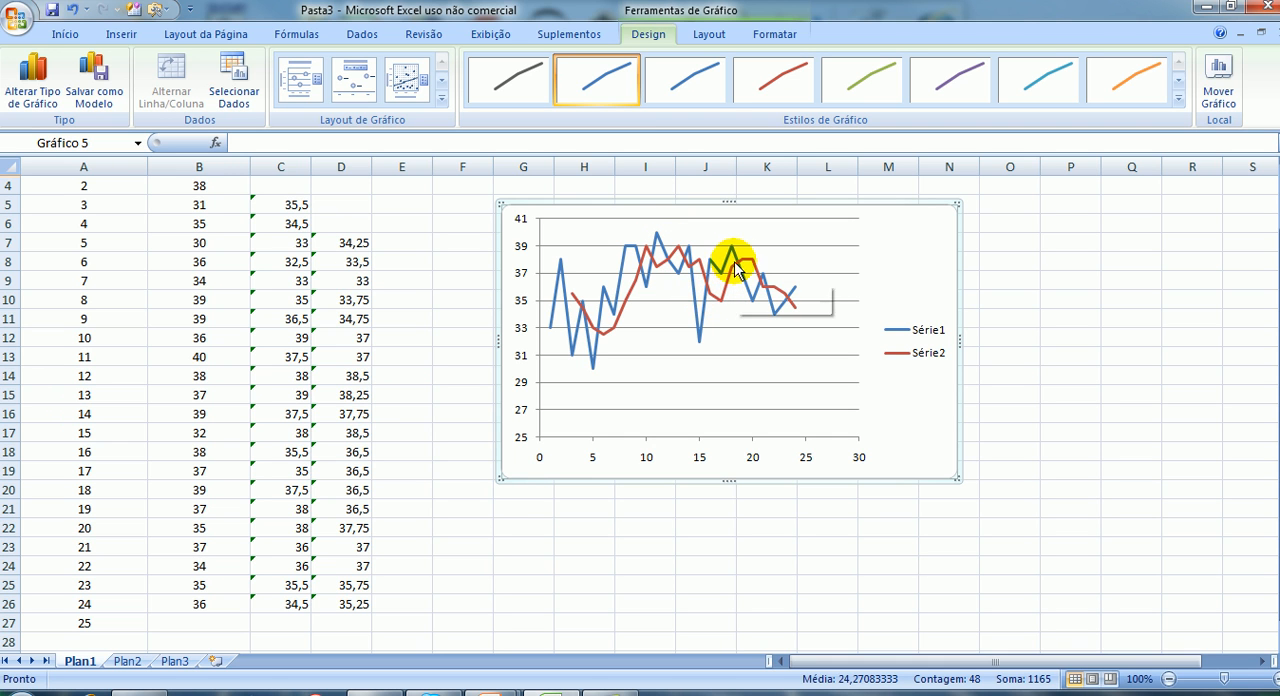
Add a third series to the chart with X values A7:A26 and the four-day averages D7:D26 as Y values.
mouse_move(789, 310)
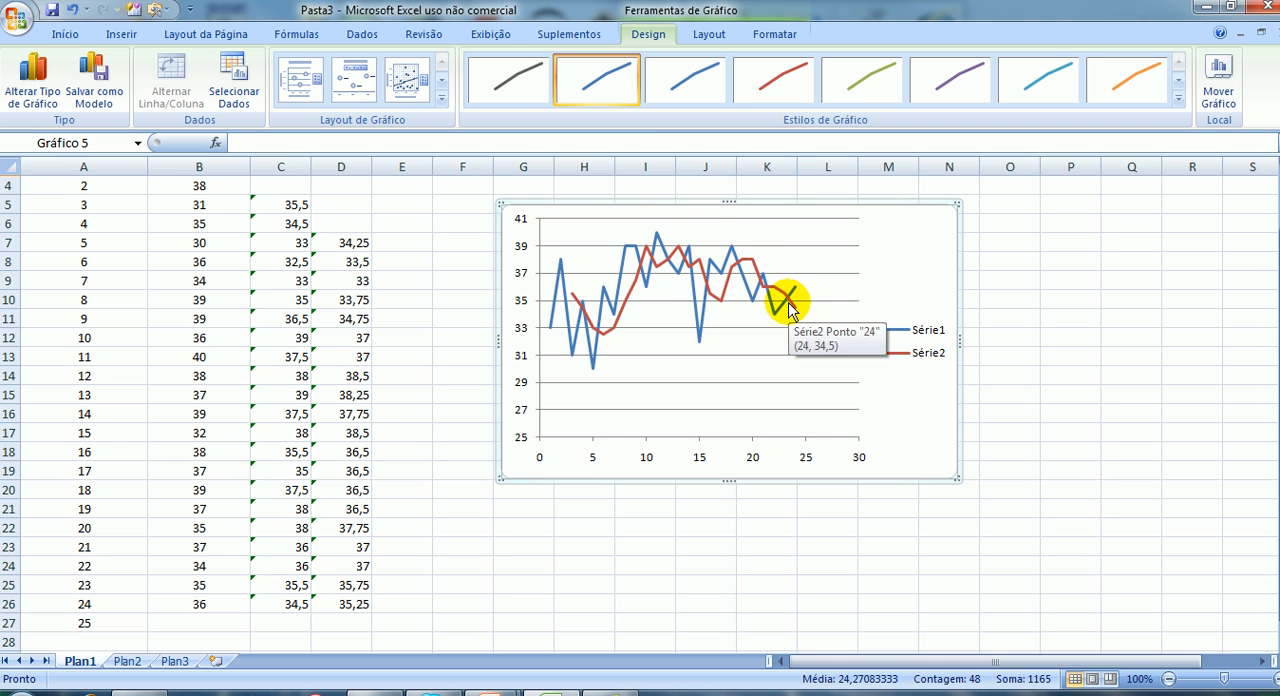
right_click(908, 248)
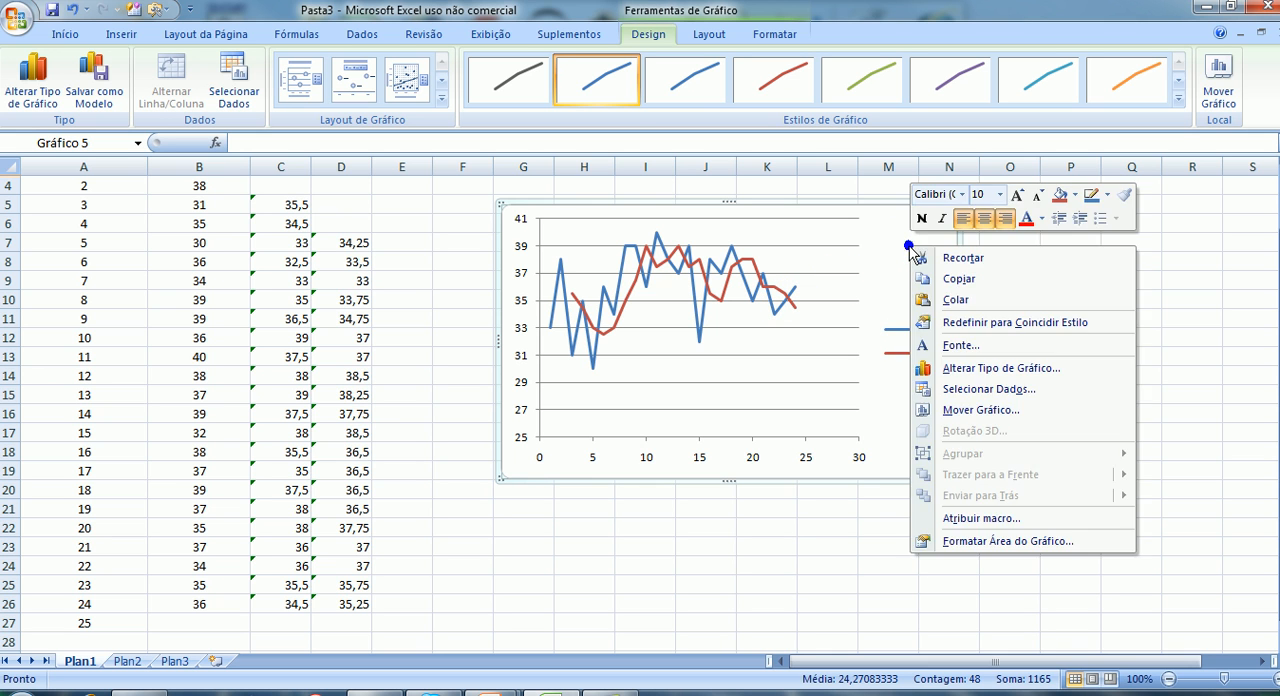
click(951, 394)
click(454, 330)
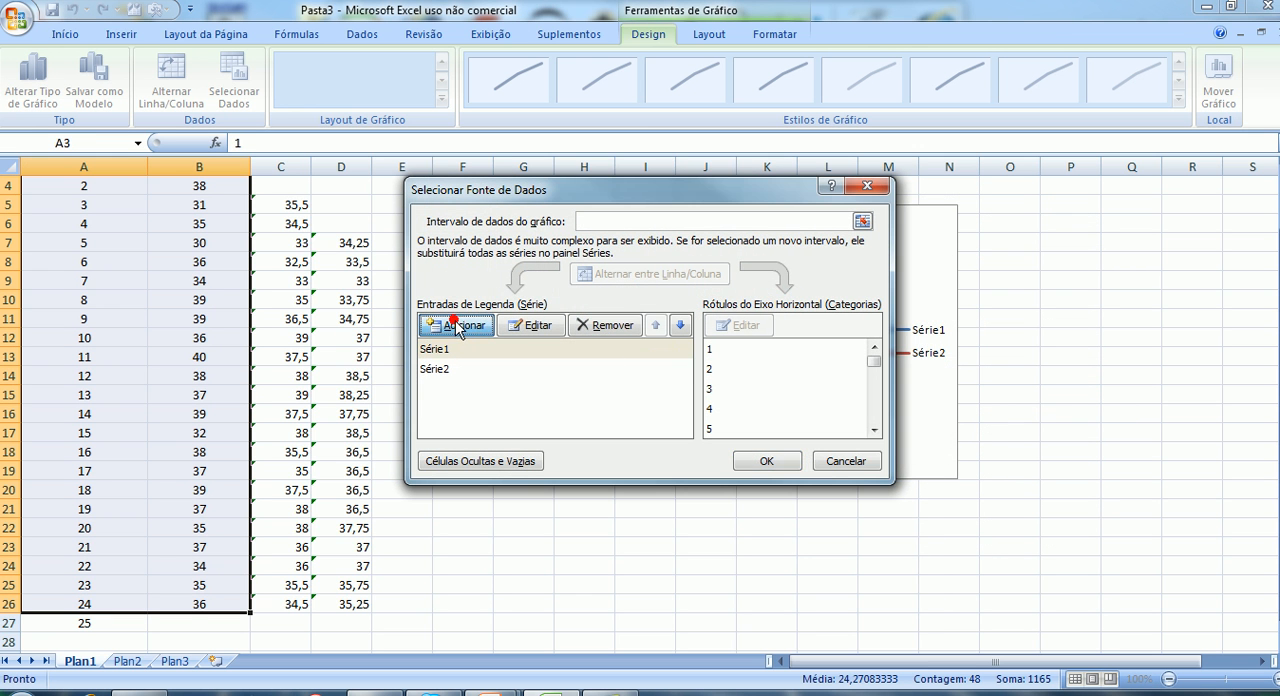
click(677, 337)
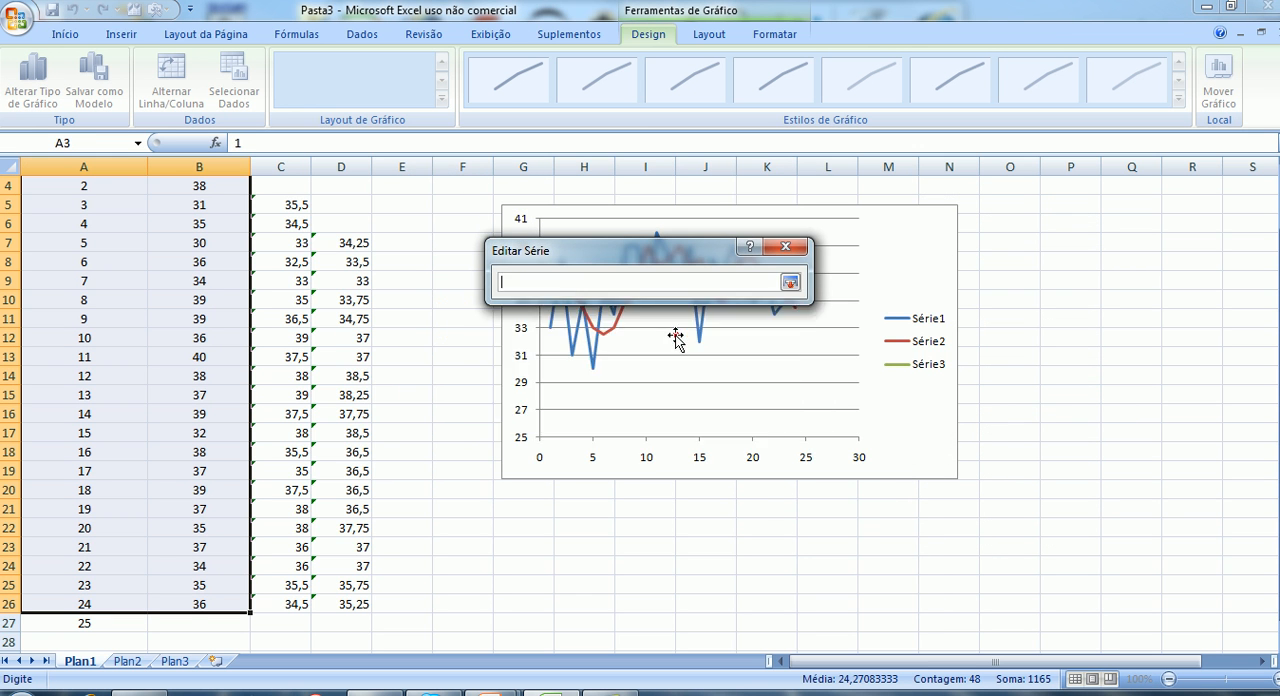
drag(79, 245, 80, 605)
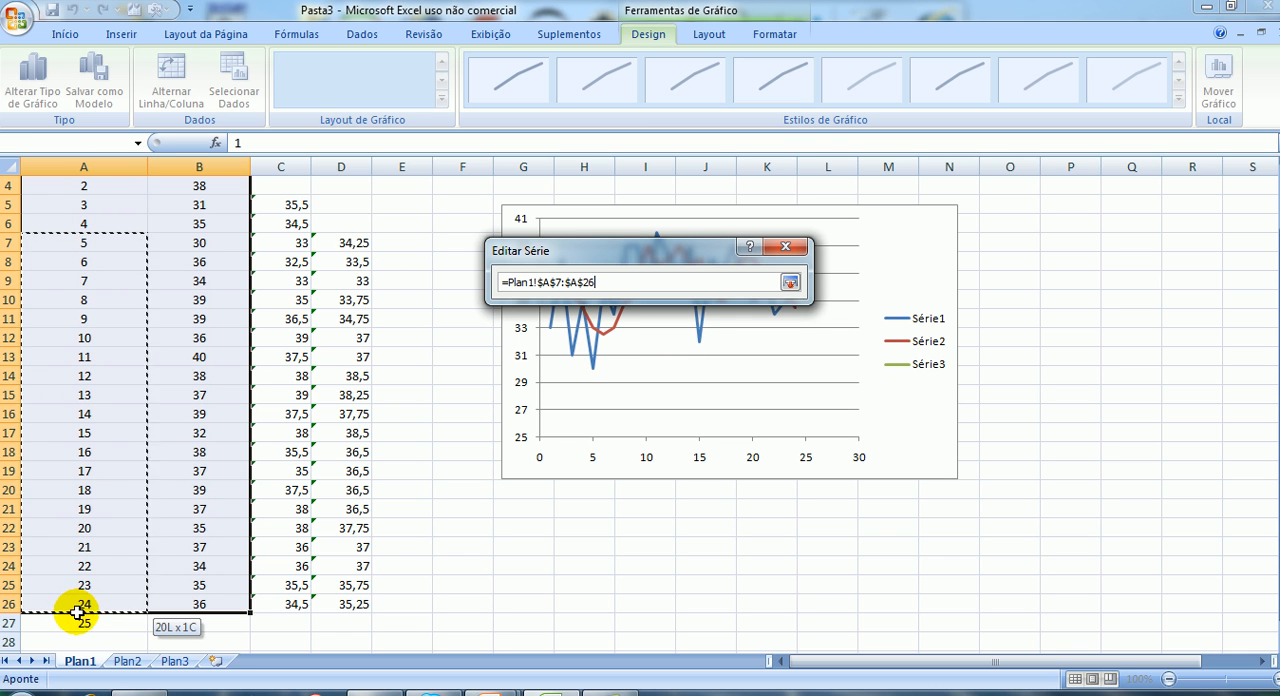
click(790, 285)
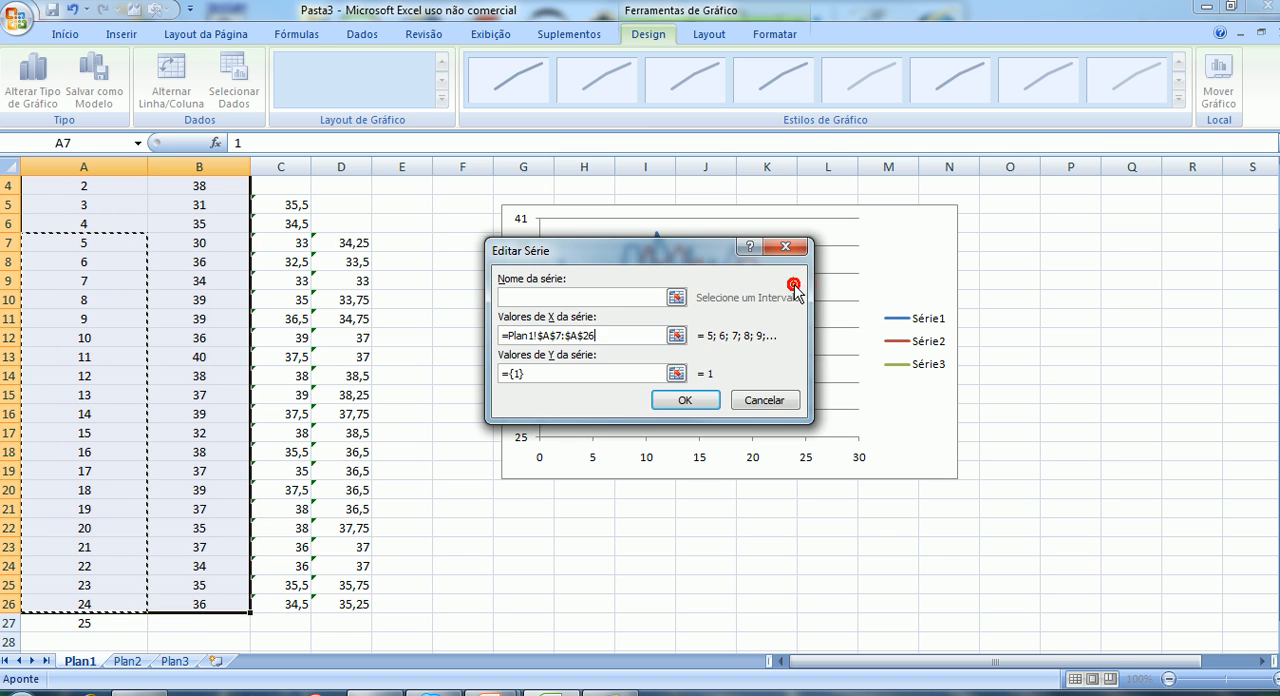
click(677, 374)
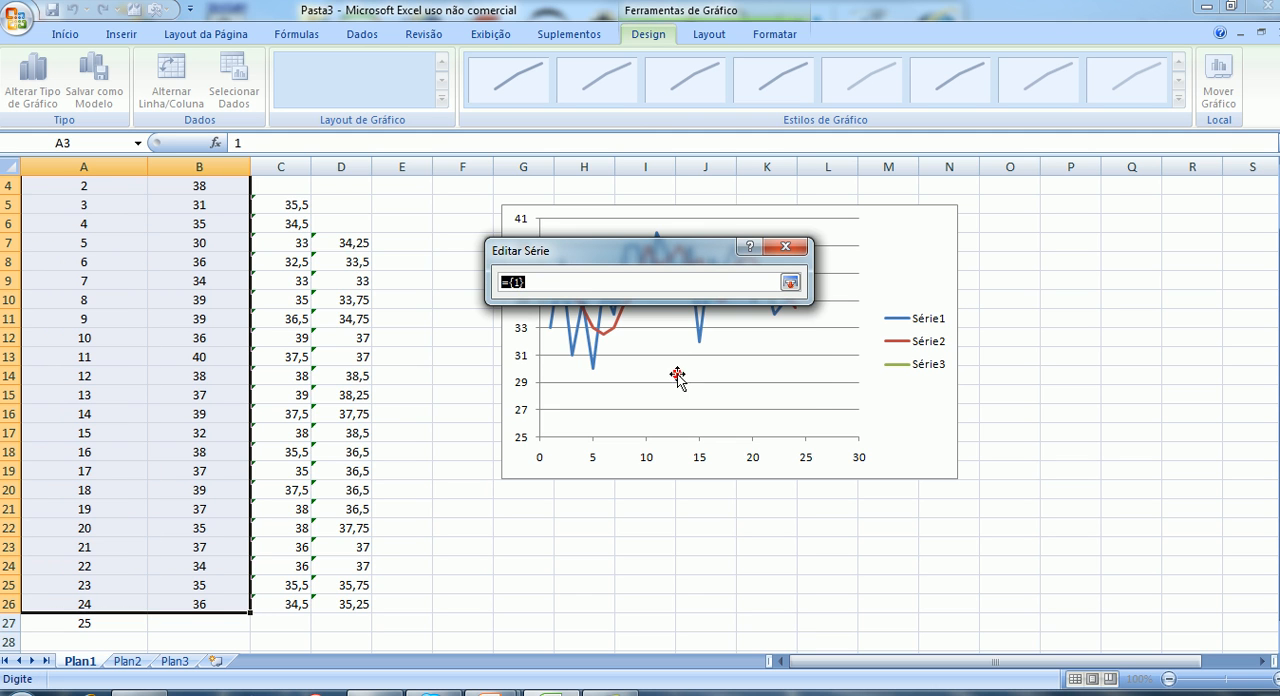
drag(343, 243, 331, 600)
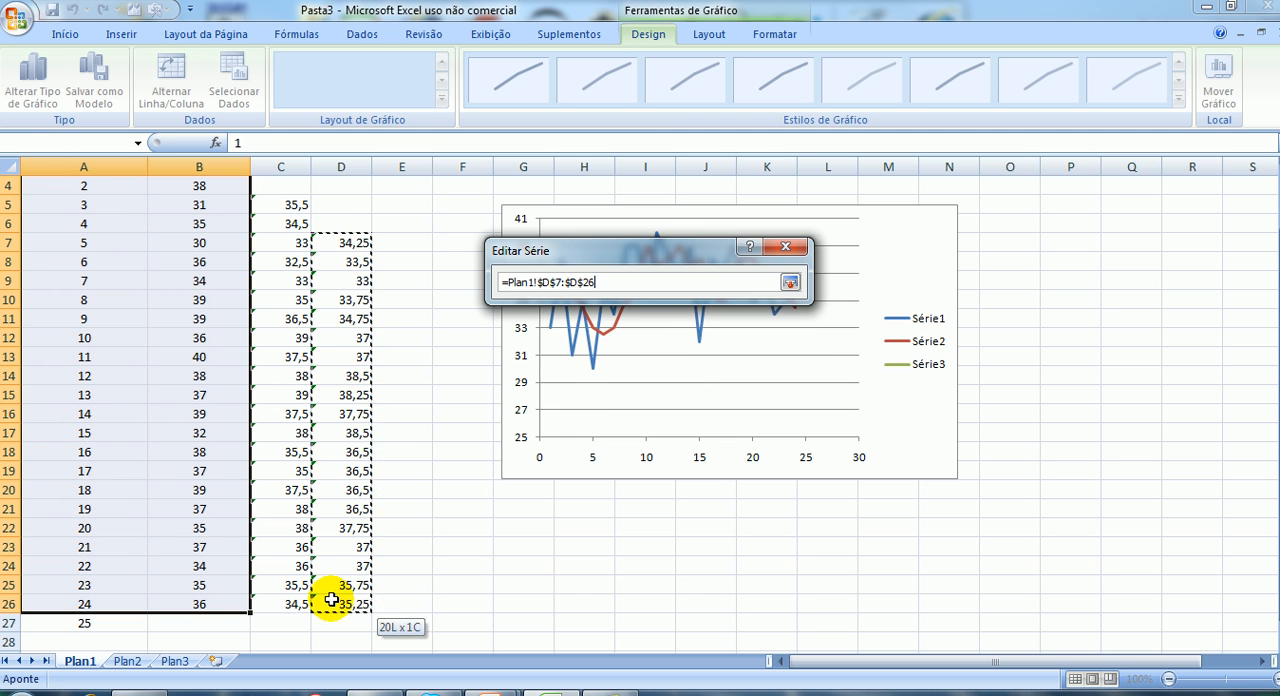
click(790, 283)
click(692, 401)
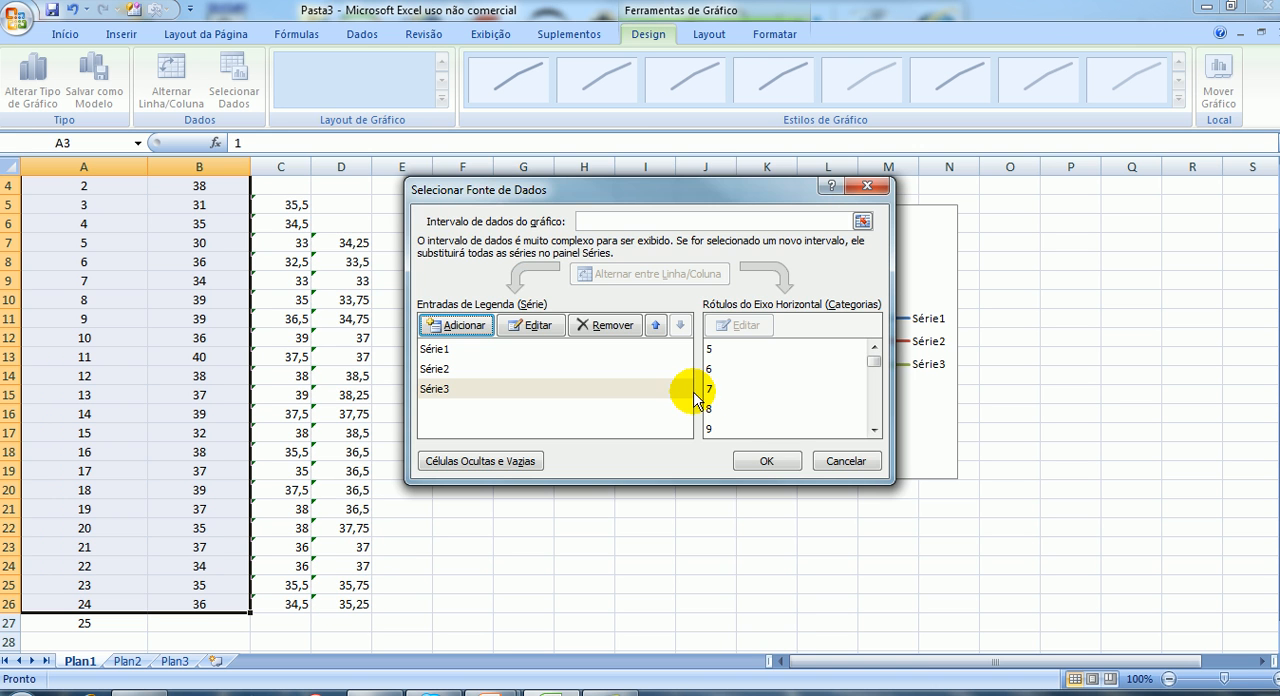
click(766, 461)
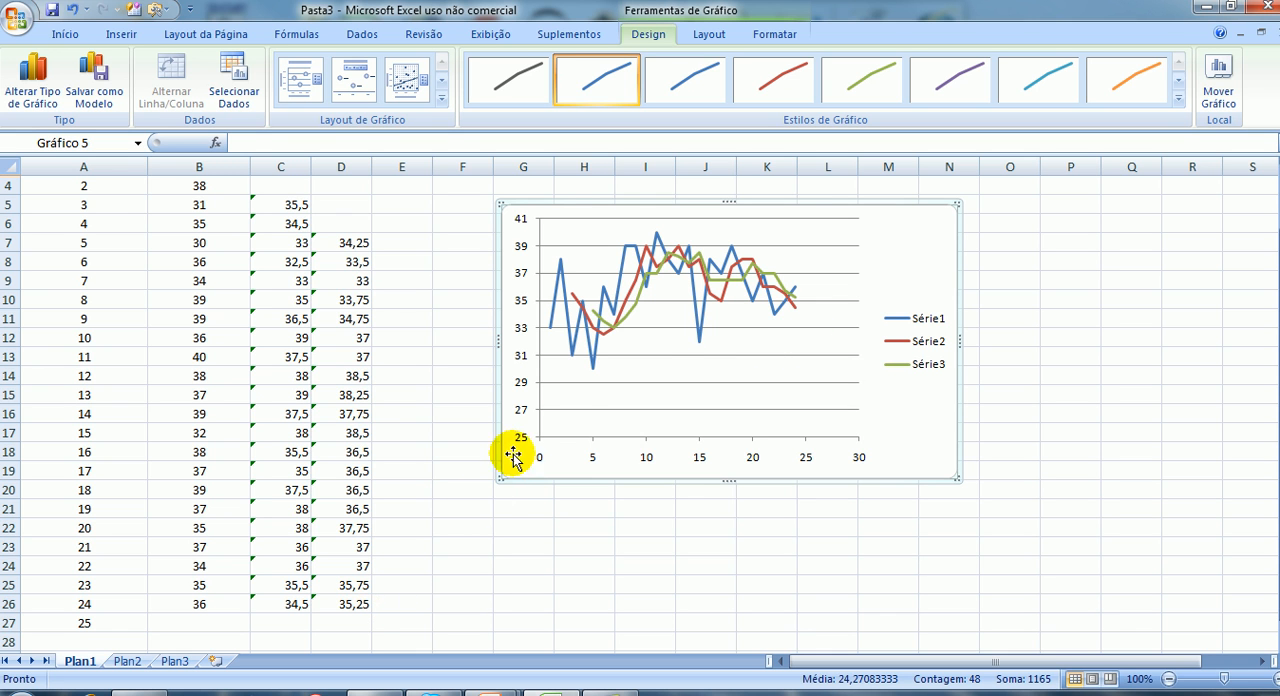
Shade the empty cells C2:C4 and D2:D6 above the moving averages in yellow.
scroll(286, 350, up, 1)
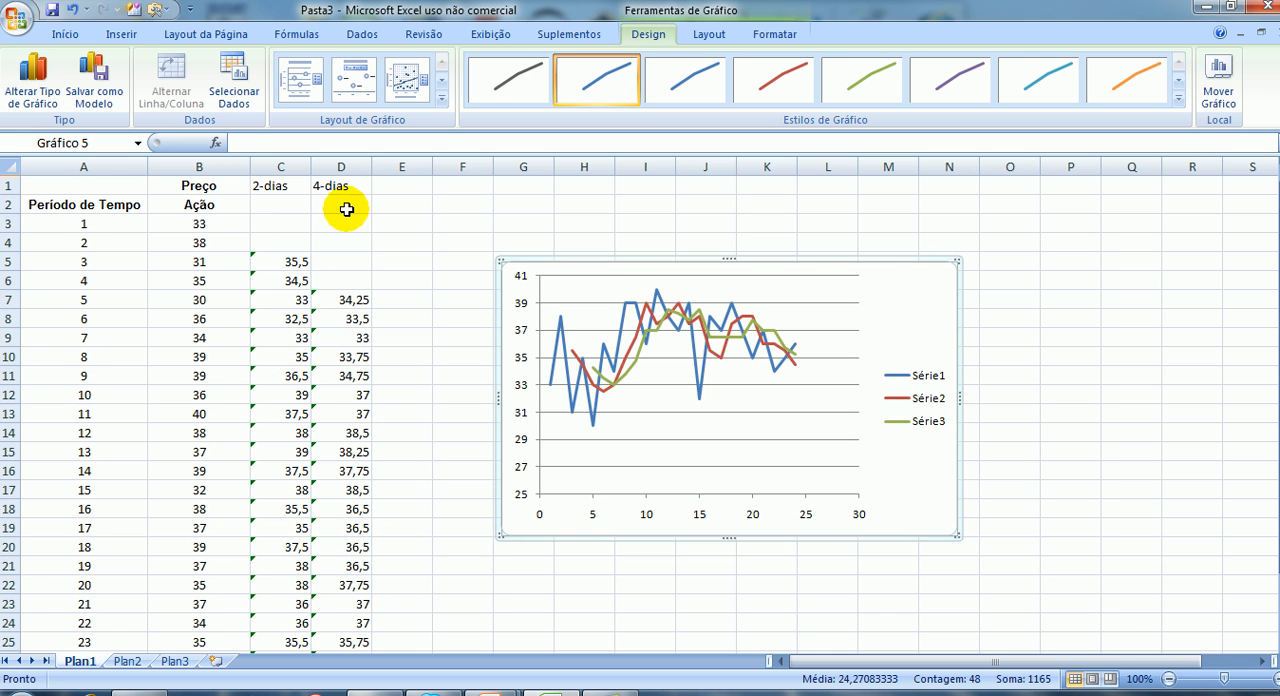
drag(270, 210, 273, 239)
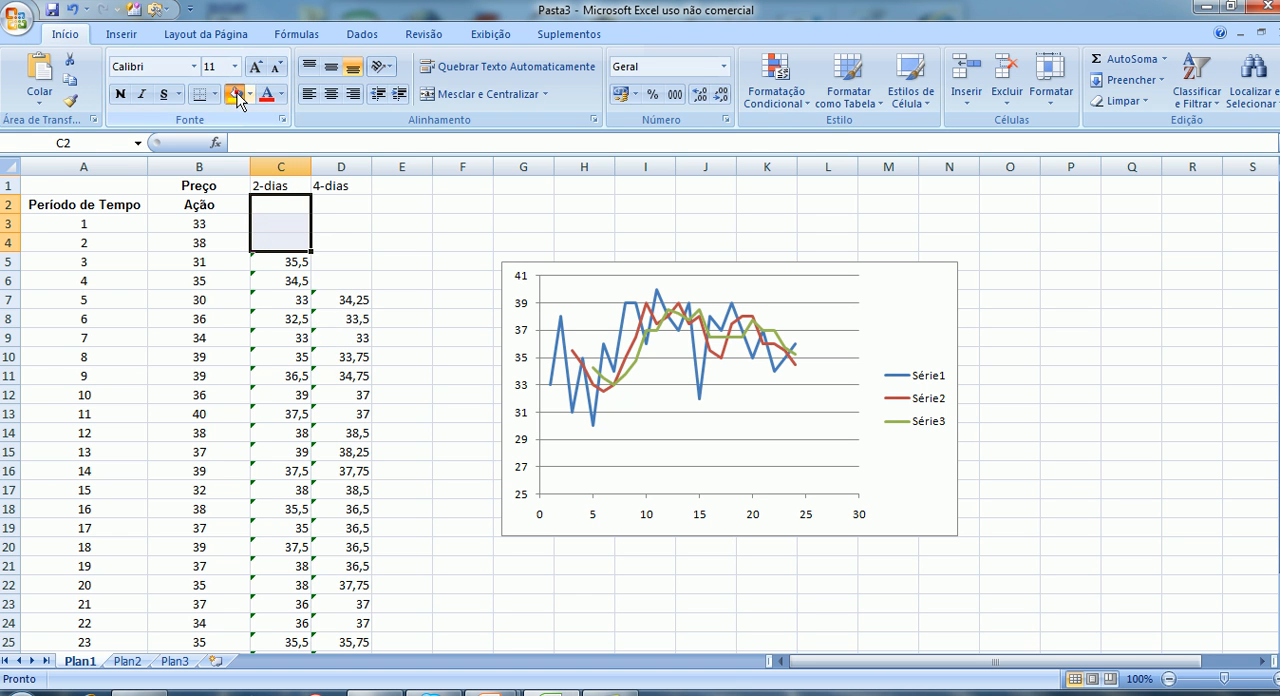
click(236, 94)
drag(341, 207, 342, 278)
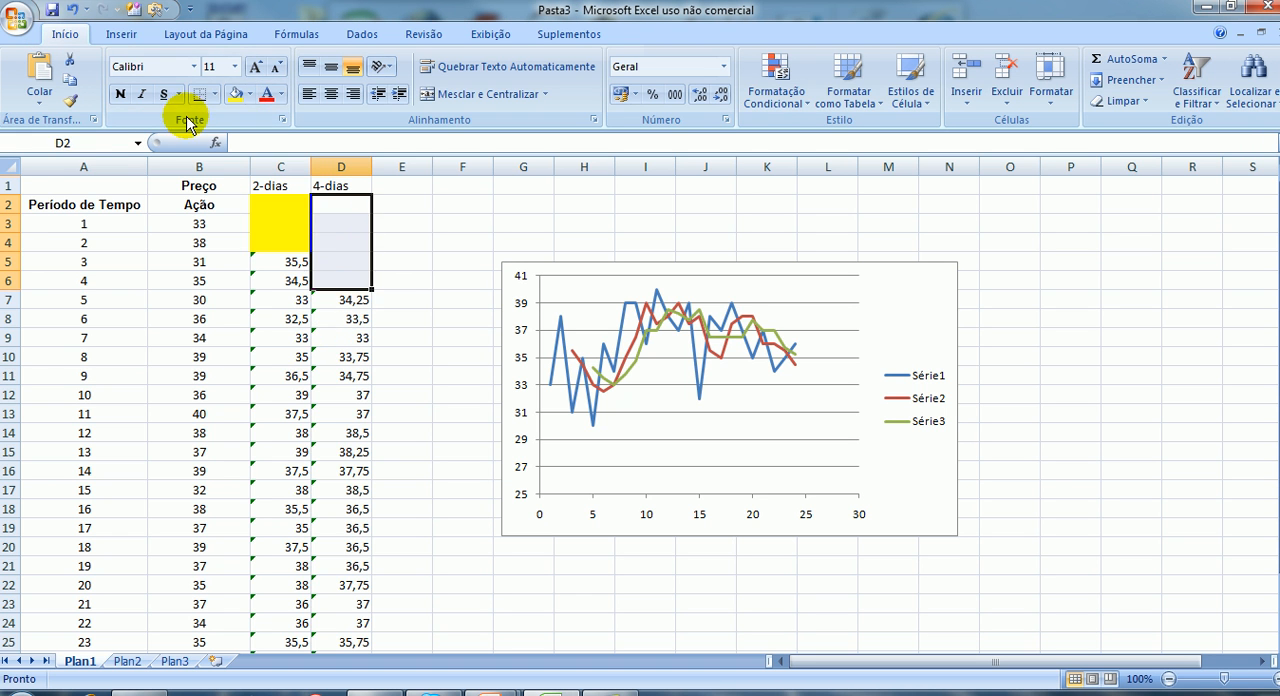
click(236, 94)
Extend the two-day and four-day average formulas from row 26 down to row 27 for period 25.
scroll(393, 242, down, 3)
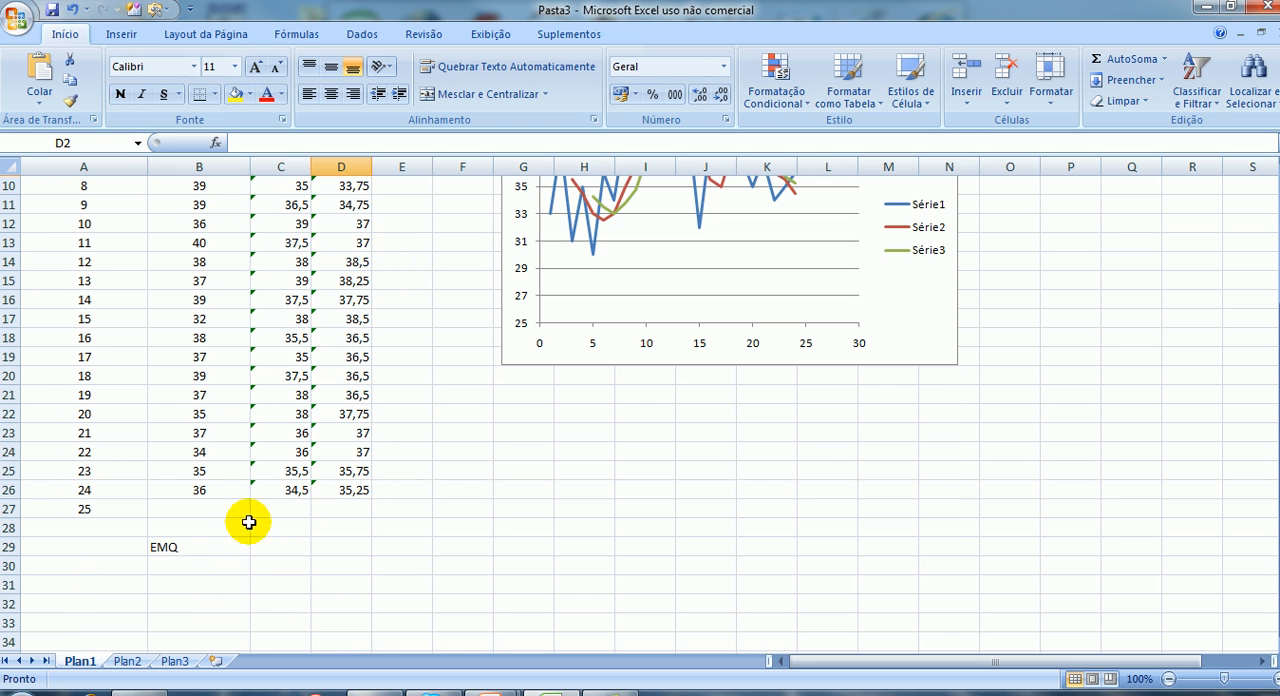
click(298, 489)
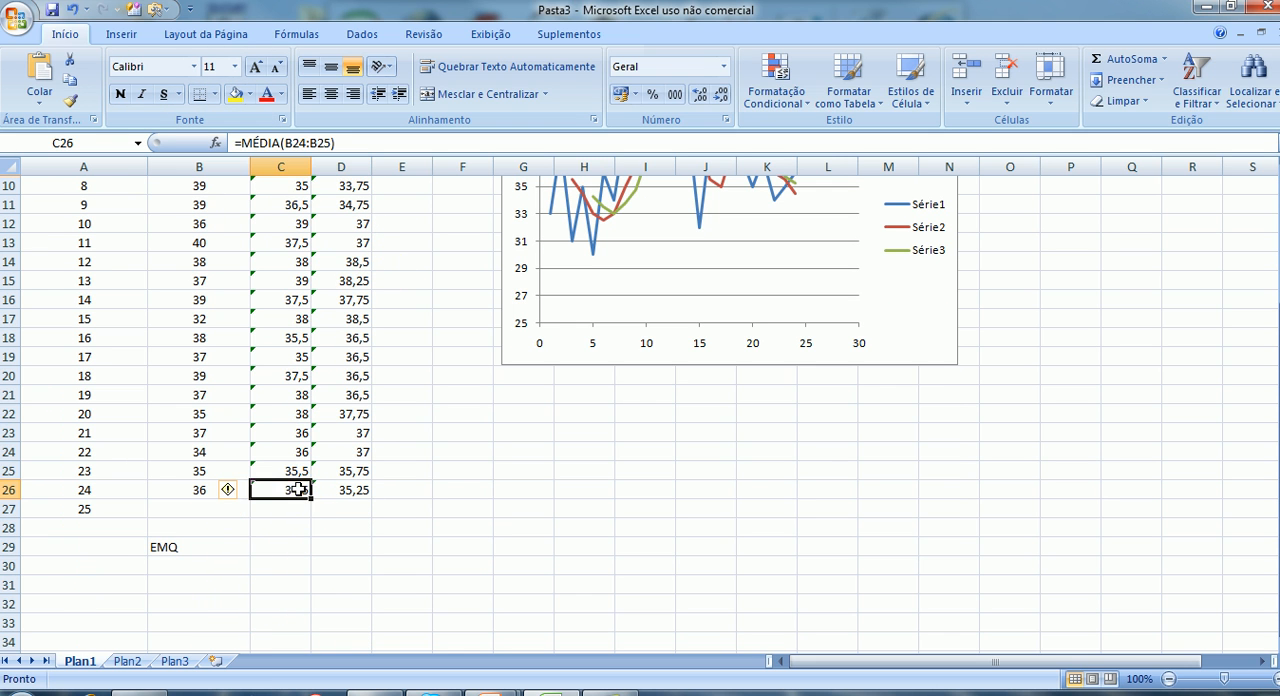
drag(311, 499, 318, 522)
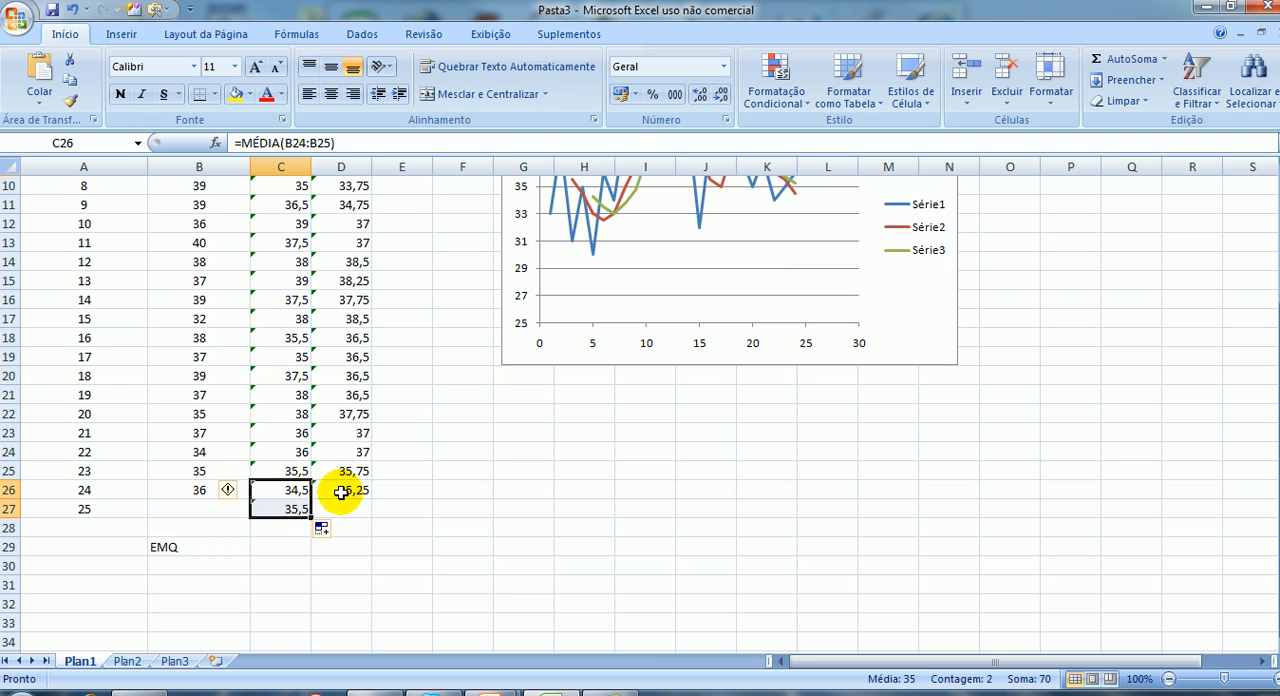
click(342, 492)
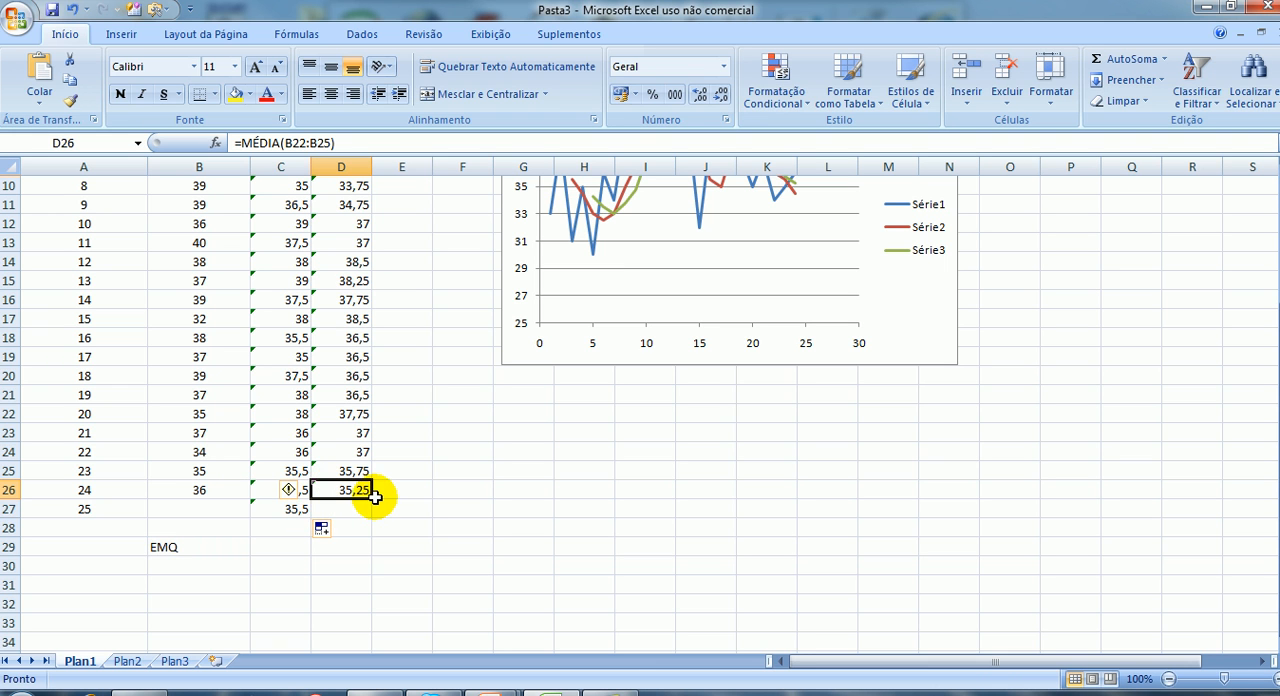
drag(372, 497, 373, 514)
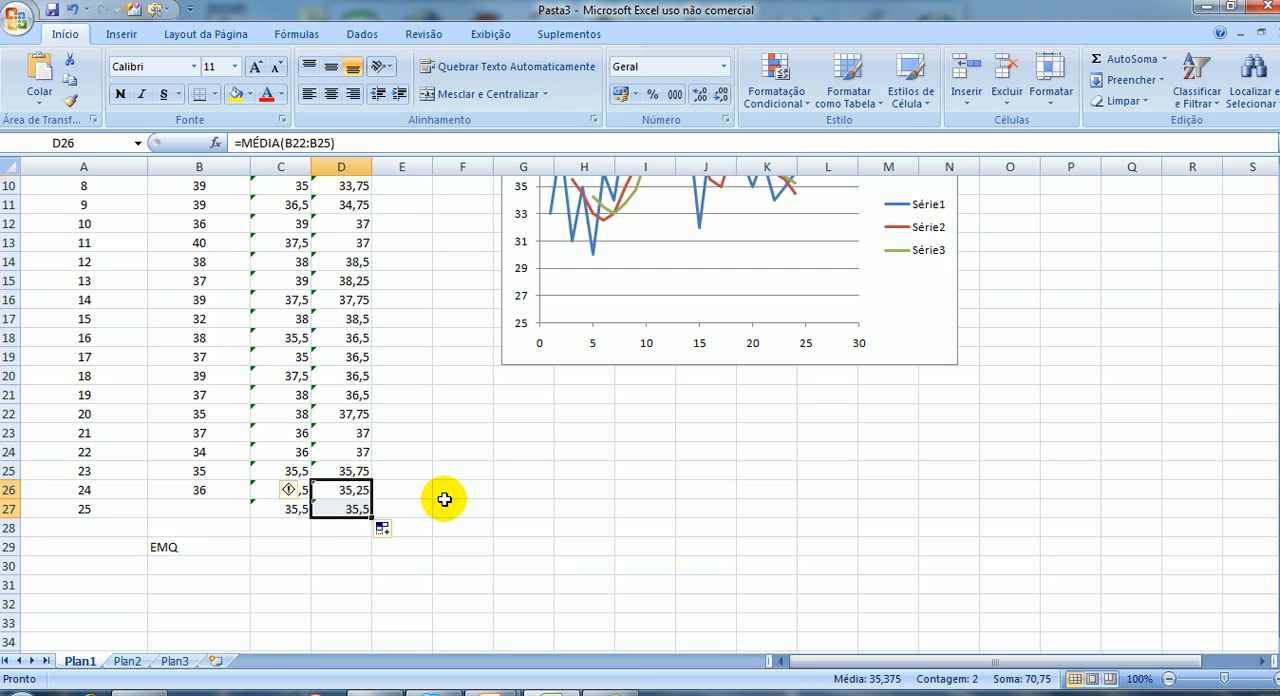
Enter "??????" in E27, beside the two forecasts for period 25.
click(444, 507)
click(272, 511)
click(355, 511)
click(404, 506)
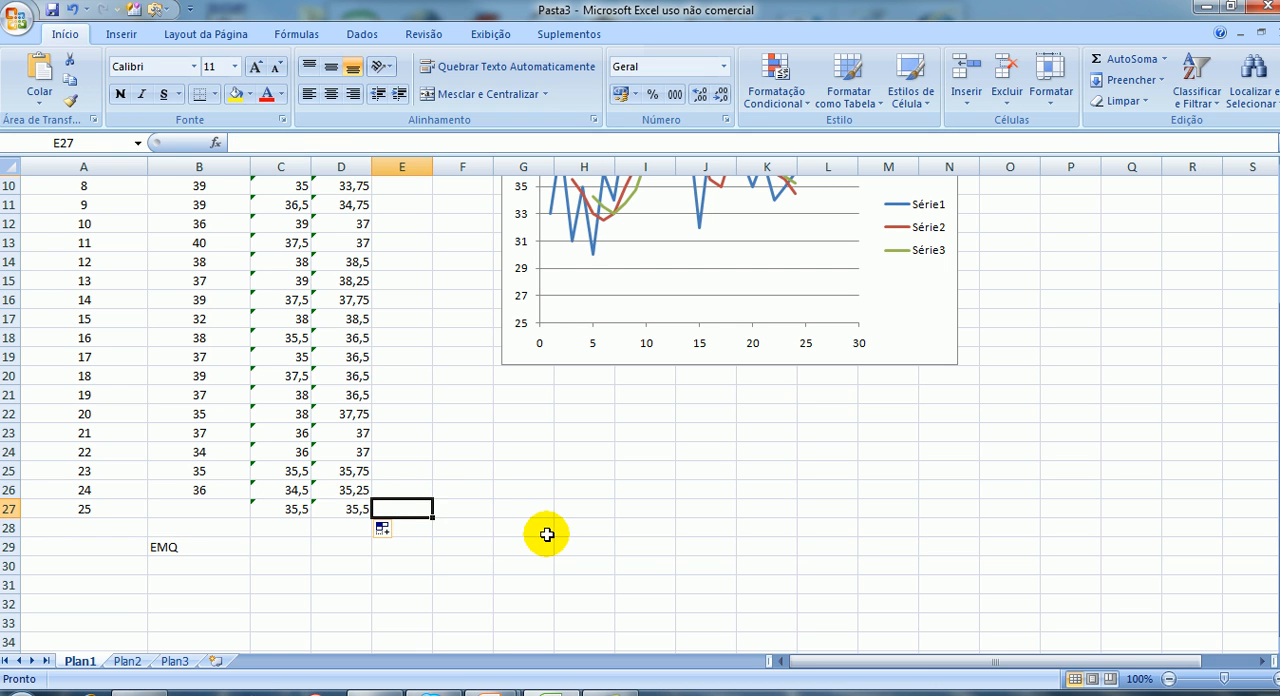
text(??????)
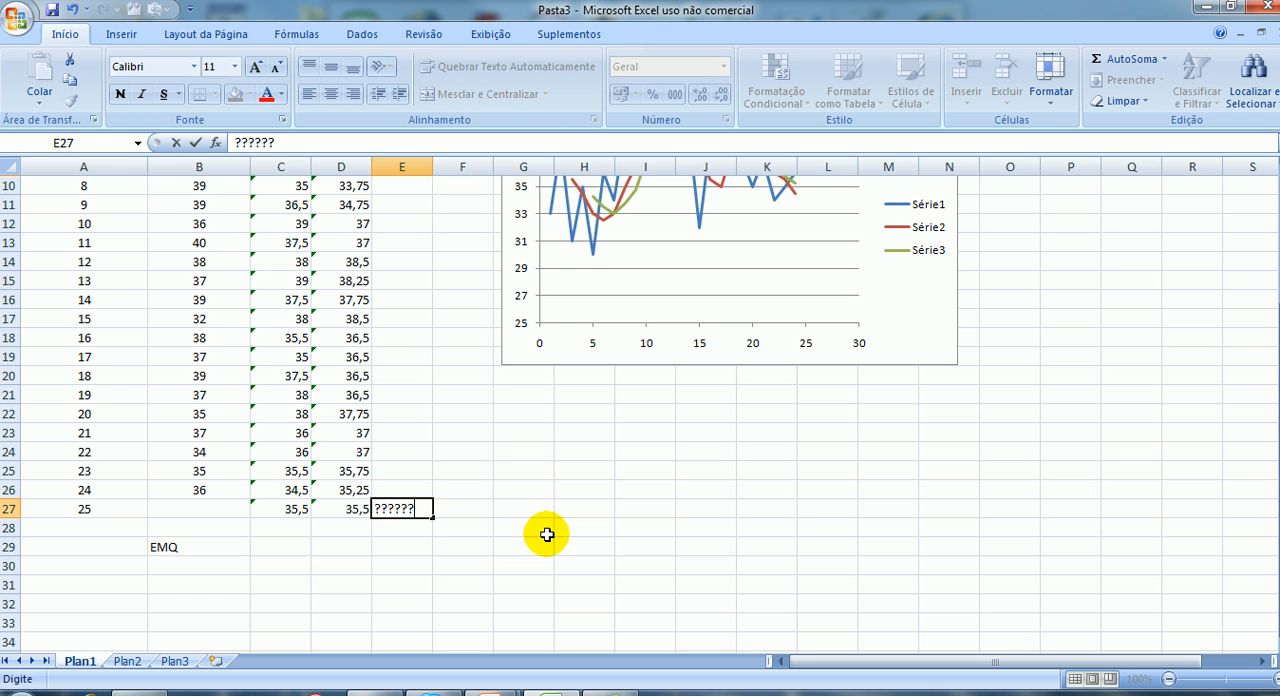
click(523, 508)
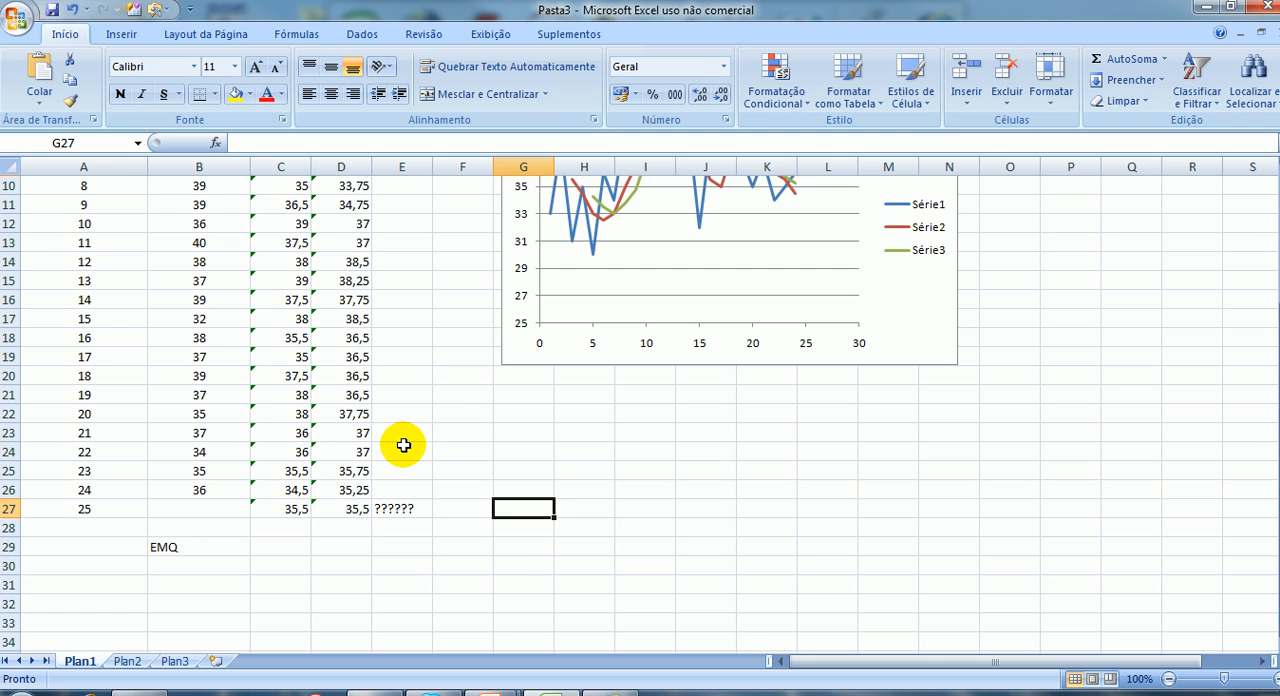
Switch to the PowerPoint file Video Aula 6 -Média Móvel.pptx and show the ERRO MÉDIO QUADRÁTICO slide as a slide show.
mouse_move(490, 692)
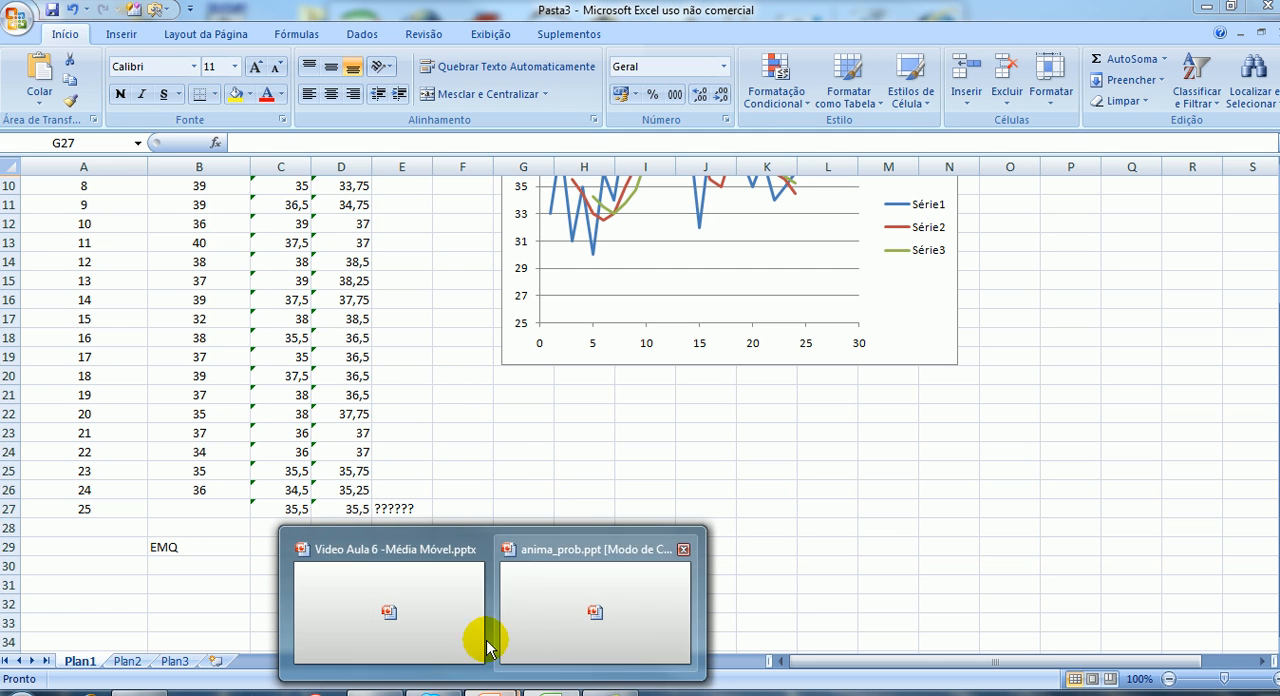
click(429, 645)
scroll(584, 424, down, 1)
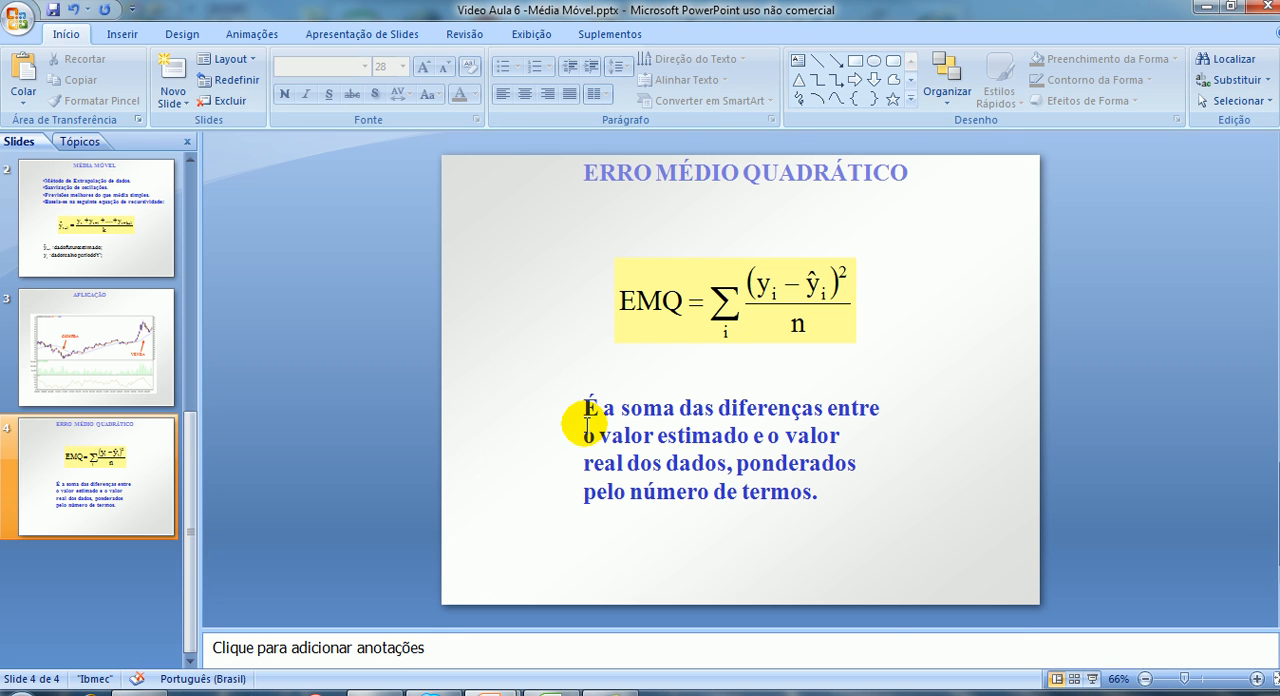
click(1092, 679)
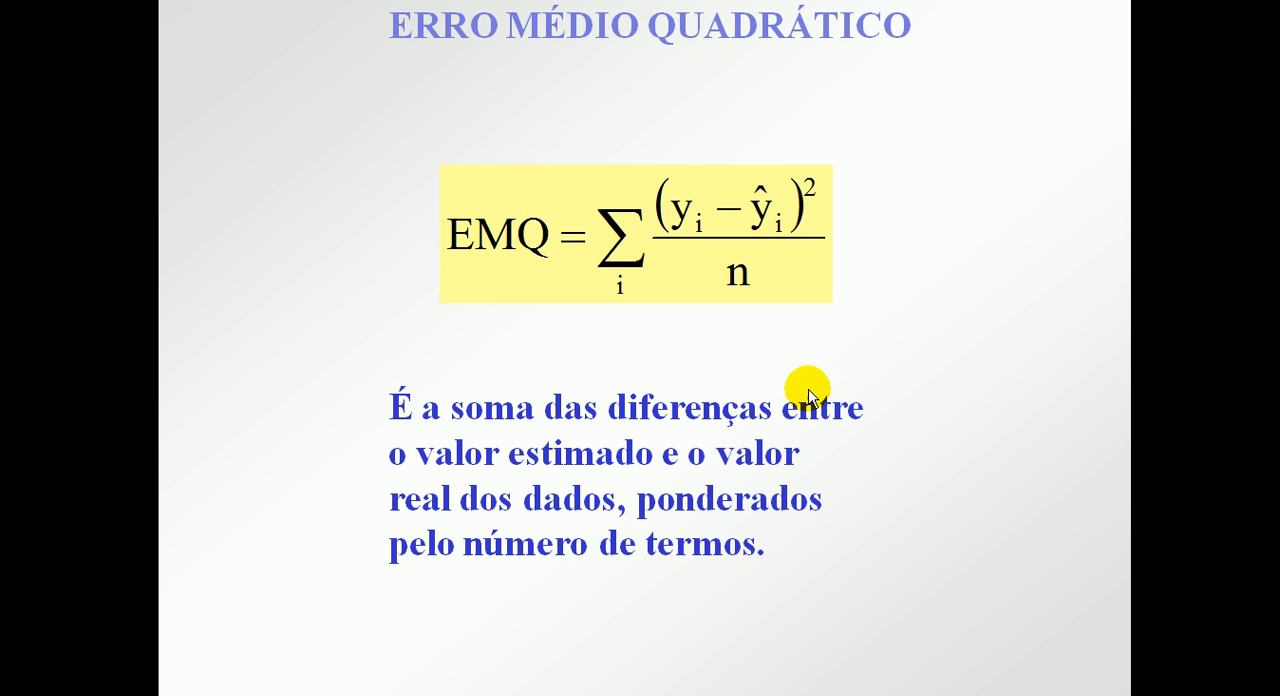